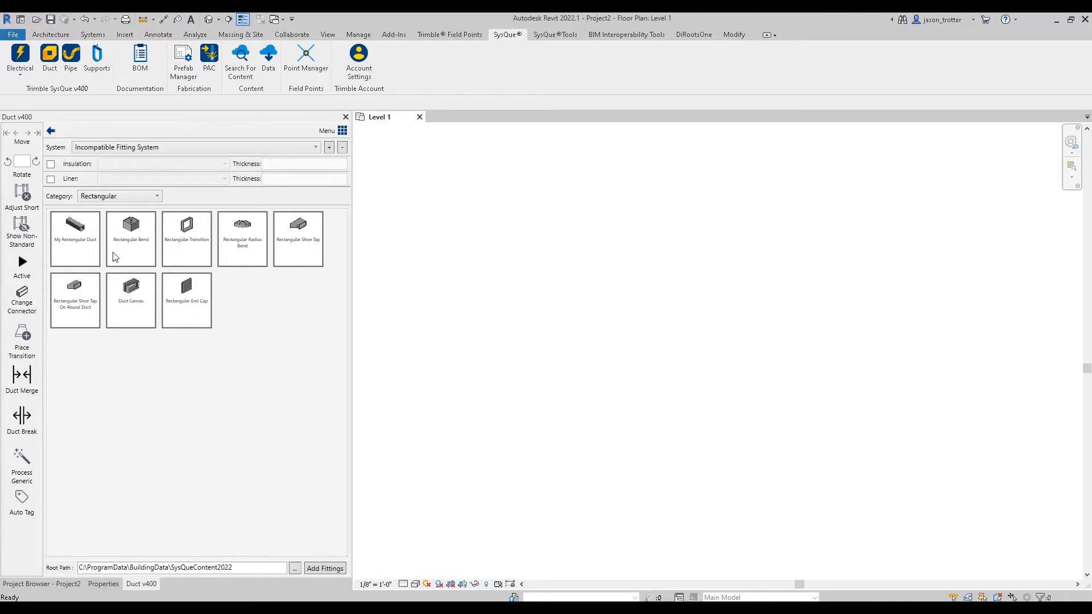
Start a rectangular duct sized 36" wide by 20" high.
click(72, 255)
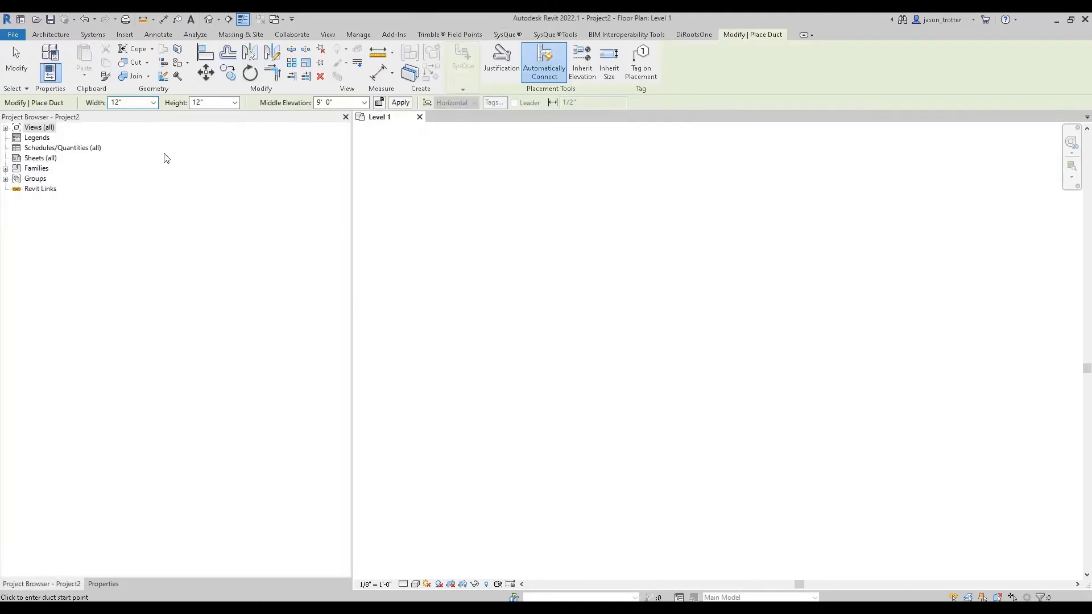
click(153, 102)
click(128, 239)
click(234, 102)
click(213, 178)
click(482, 341)
key(Escape)
Set the duct's middle elevation to 4' 0".
click(341, 103)
click(475, 435)
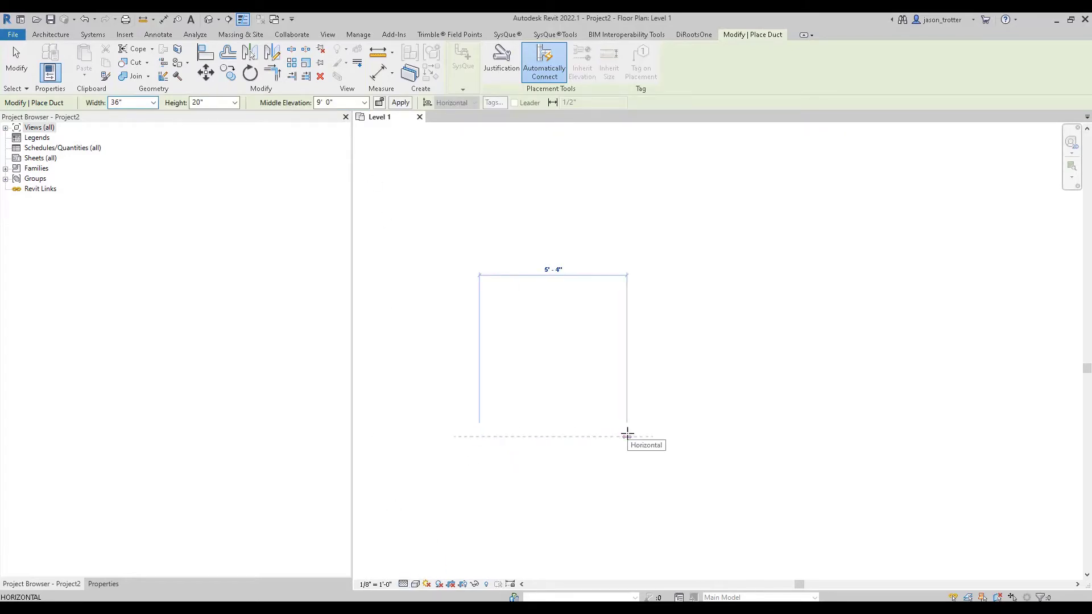
key(Escape)
click(340, 102)
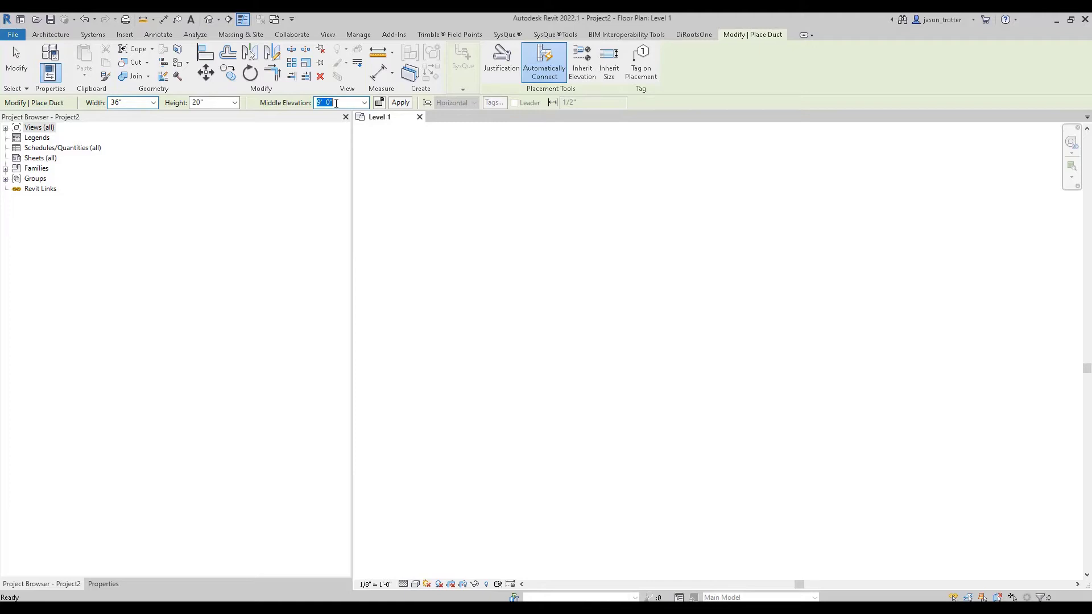
text(4)
key(Return)
Draw a horizontal, vertical, then horizontal duct run, forming two rectangular bends.
click(470, 338)
scroll(634, 343, down, 2)
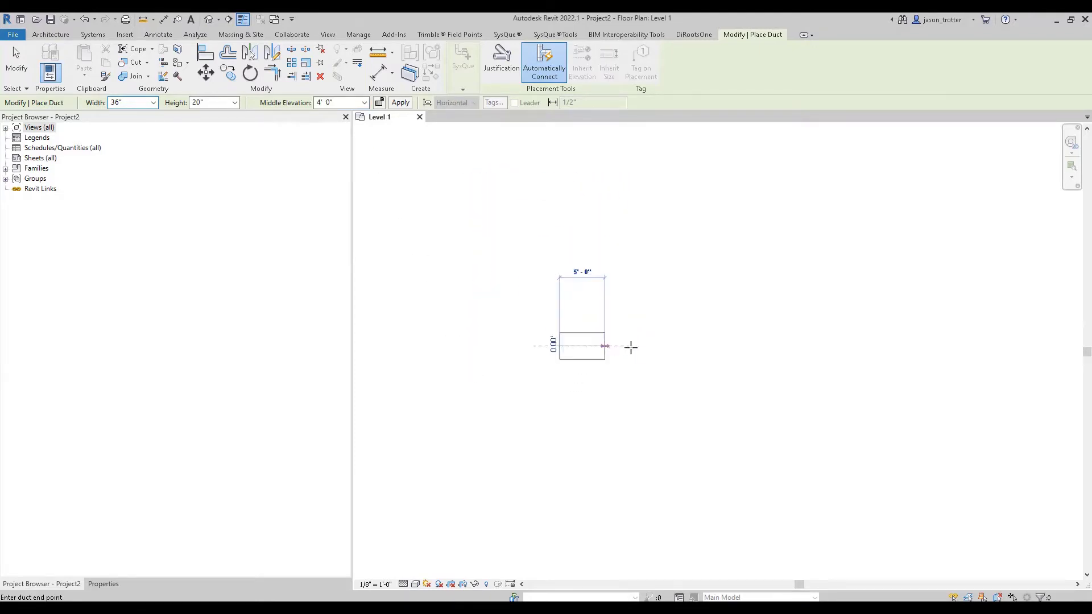
click(789, 346)
click(790, 224)
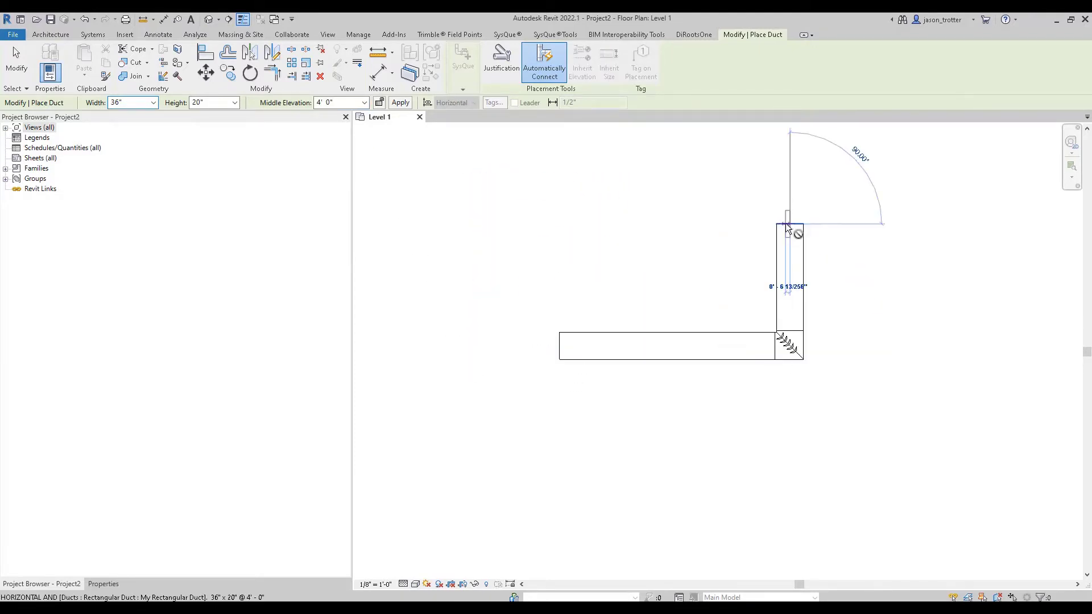
click(924, 224)
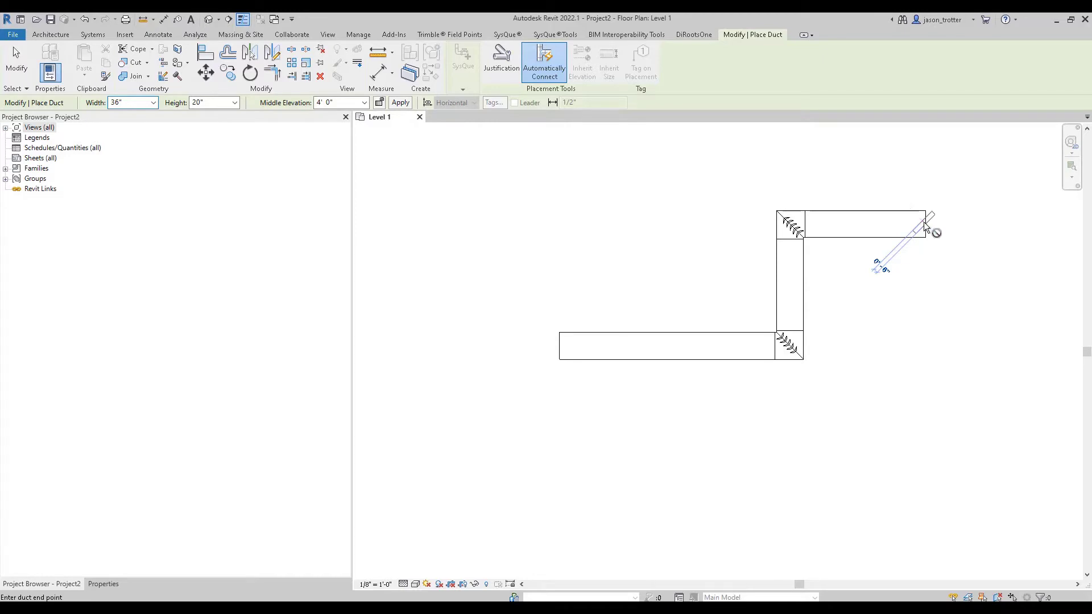
key(Escape)
key(Escape)
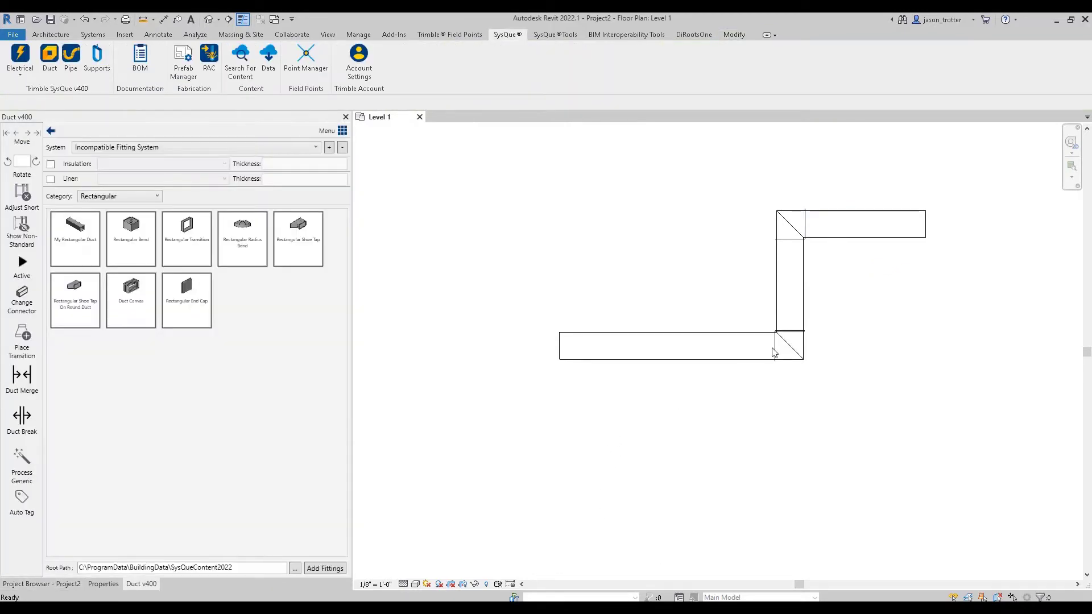
scroll(786, 340, up, 5)
scroll(699, 522, up, 3)
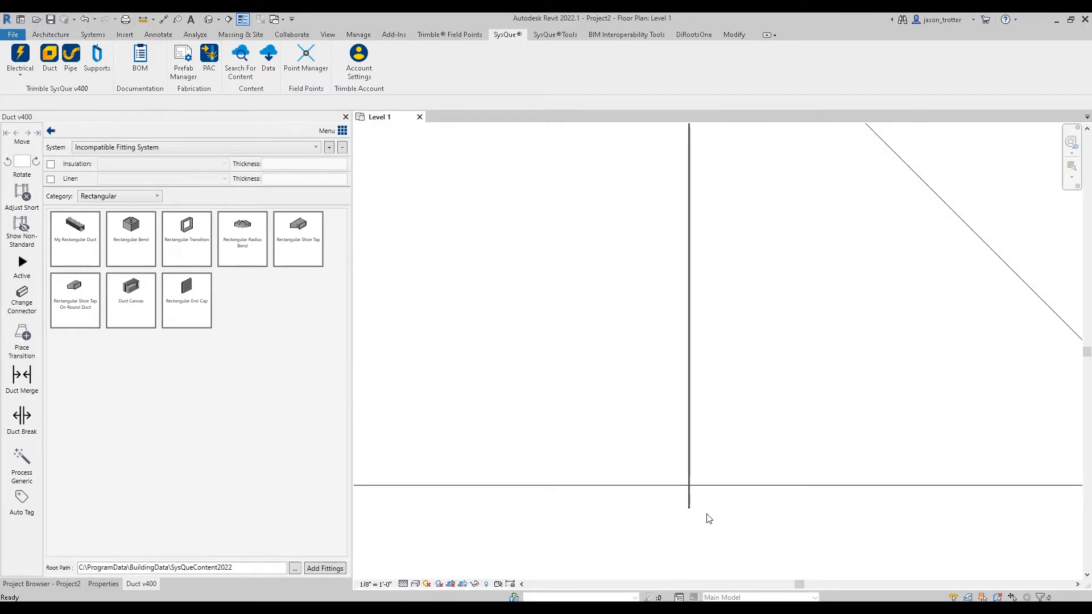
click(690, 542)
scroll(682, 512, down, 4)
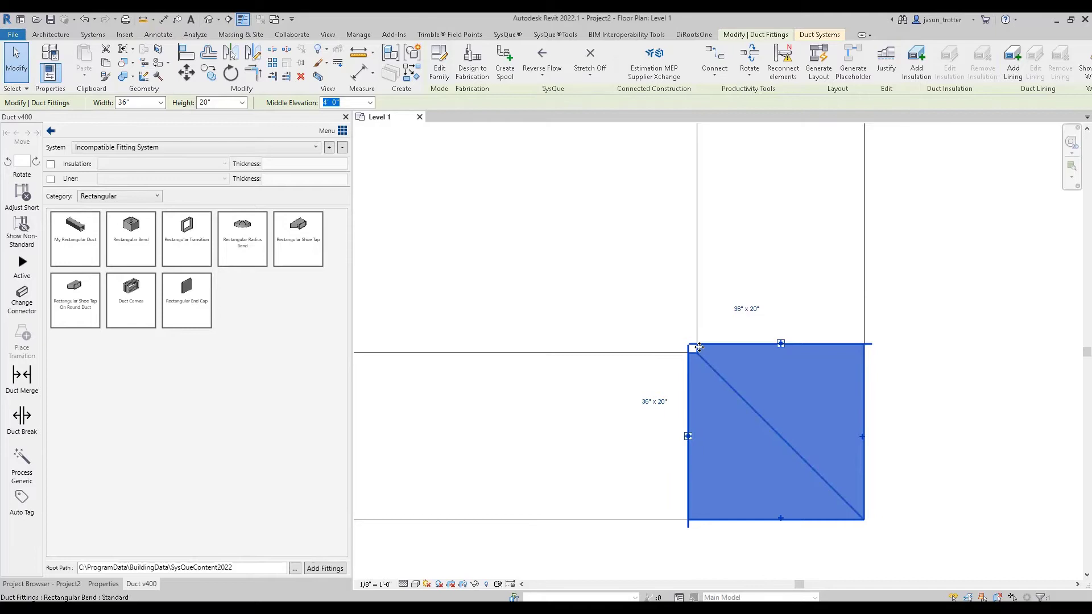
scroll(679, 523, down, 4)
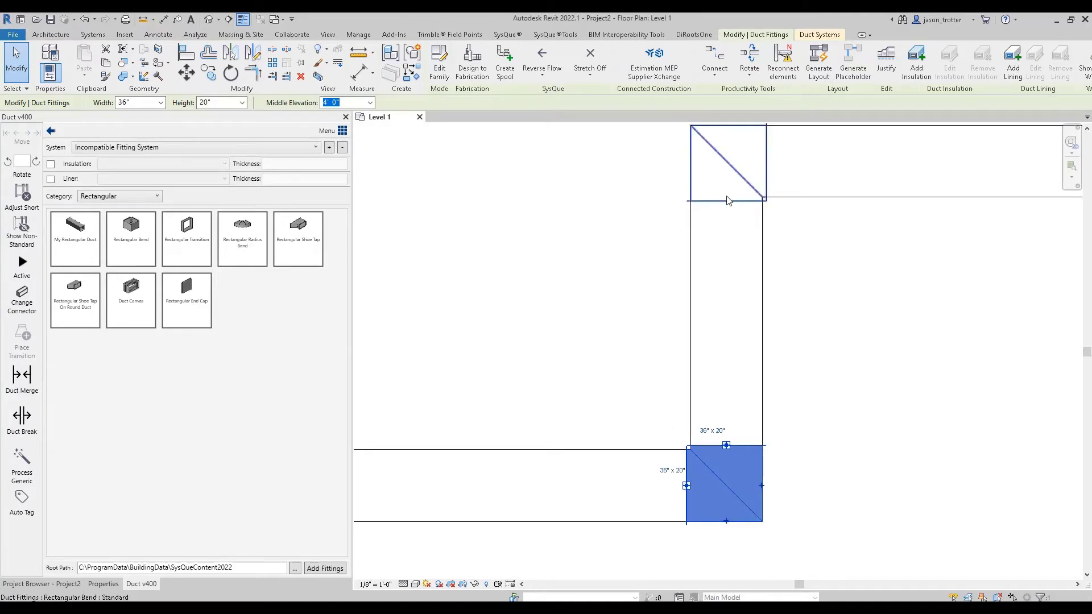
key(Escape)
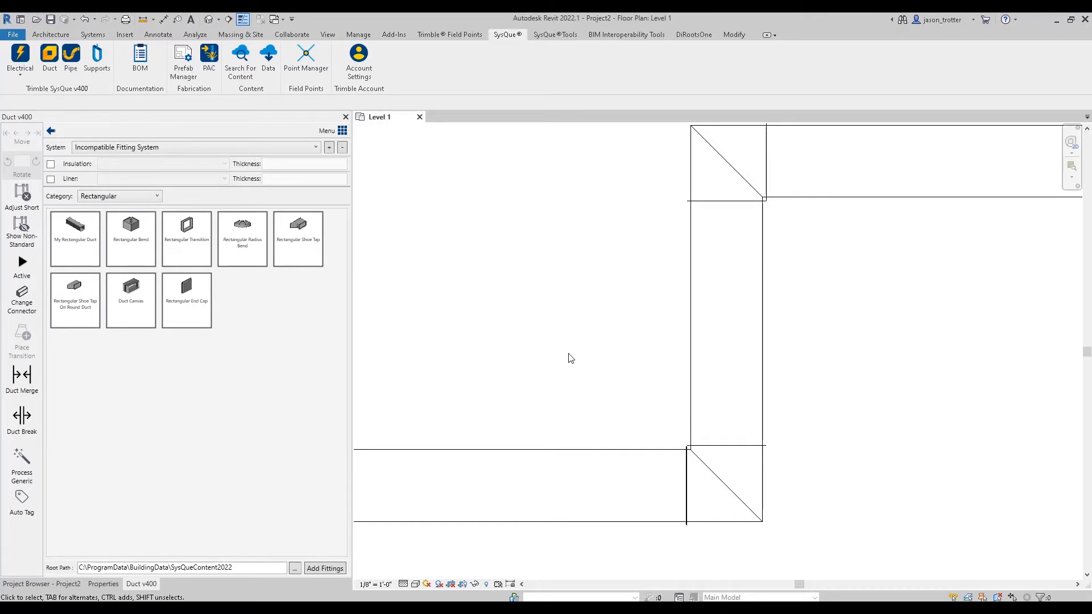
Open the duct content library at the Rectangular Bend family's folder (Generic Sheetmetal Std Rectangular Duct).
click(319, 567)
right_click(242, 166)
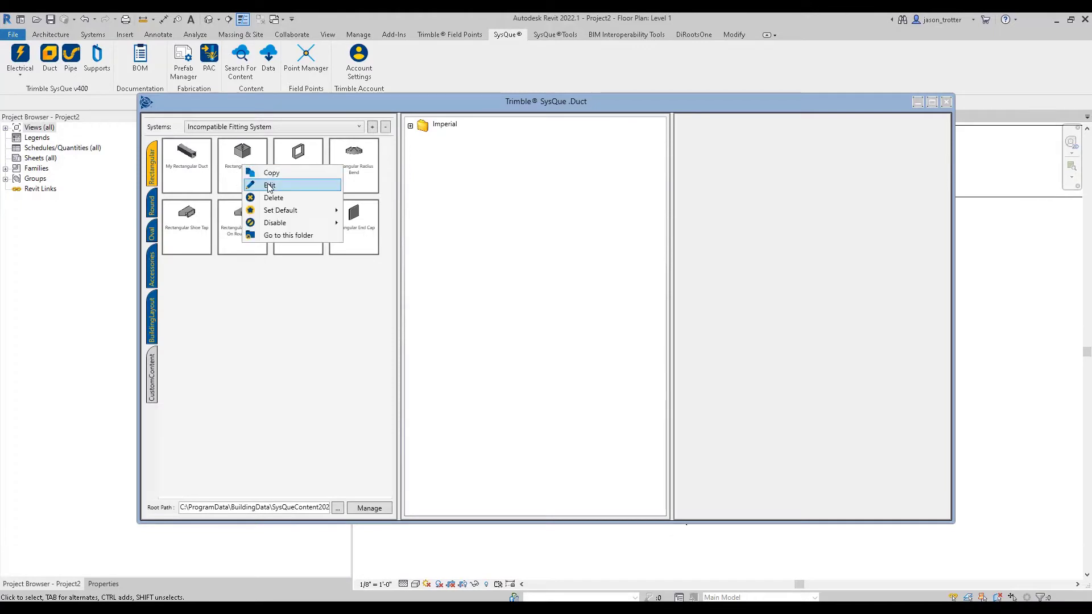
click(288, 235)
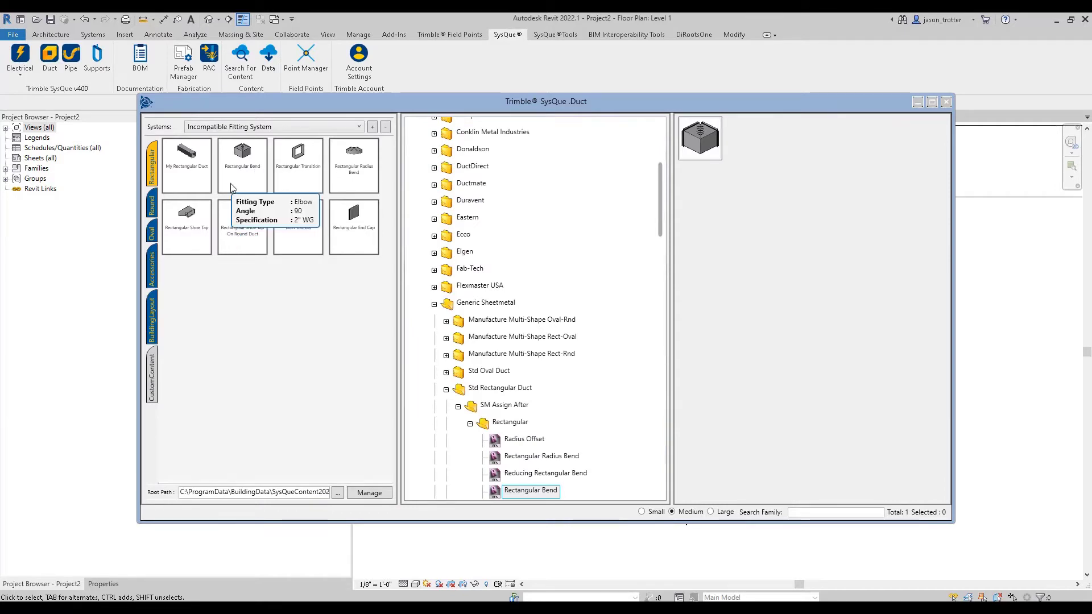
scroll(537, 438, down, 2)
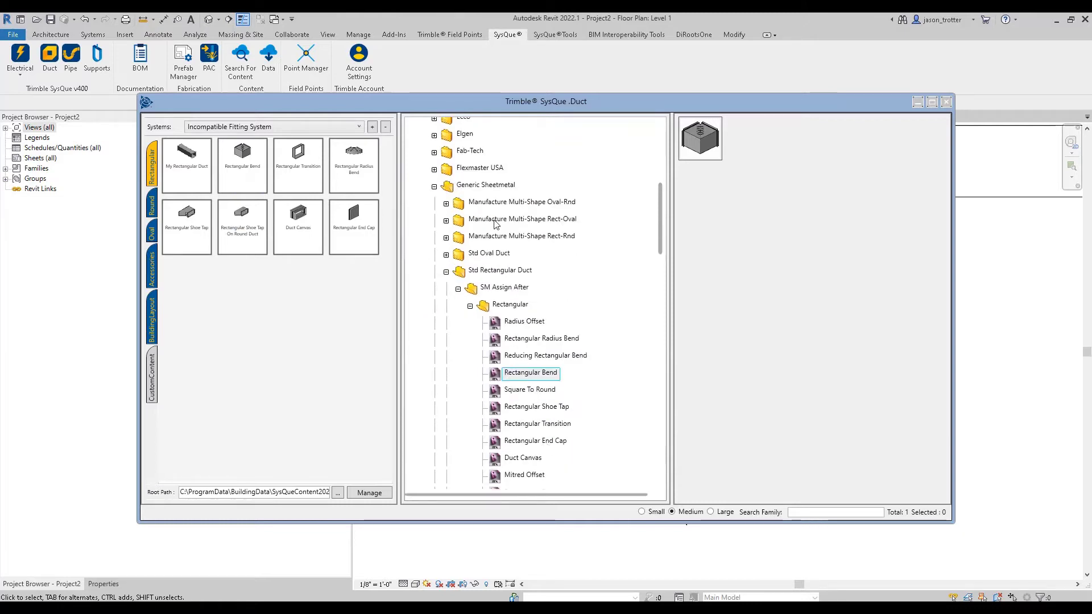
scroll(496, 223, down, 2)
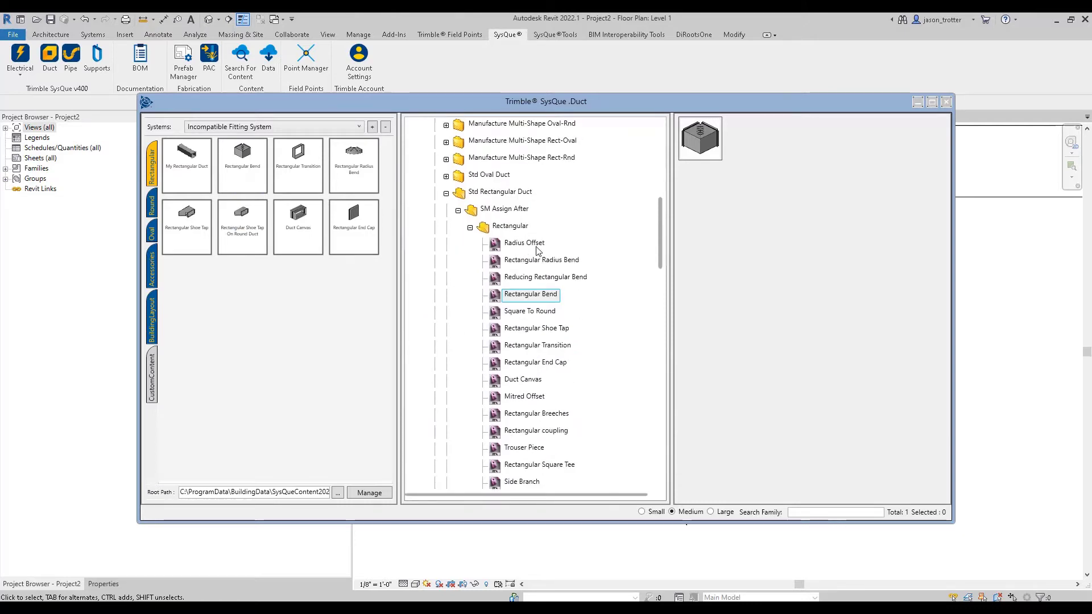
Maximize the SysQue .Duct window and select GSM Rectangular Bend in the family tree.
click(932, 103)
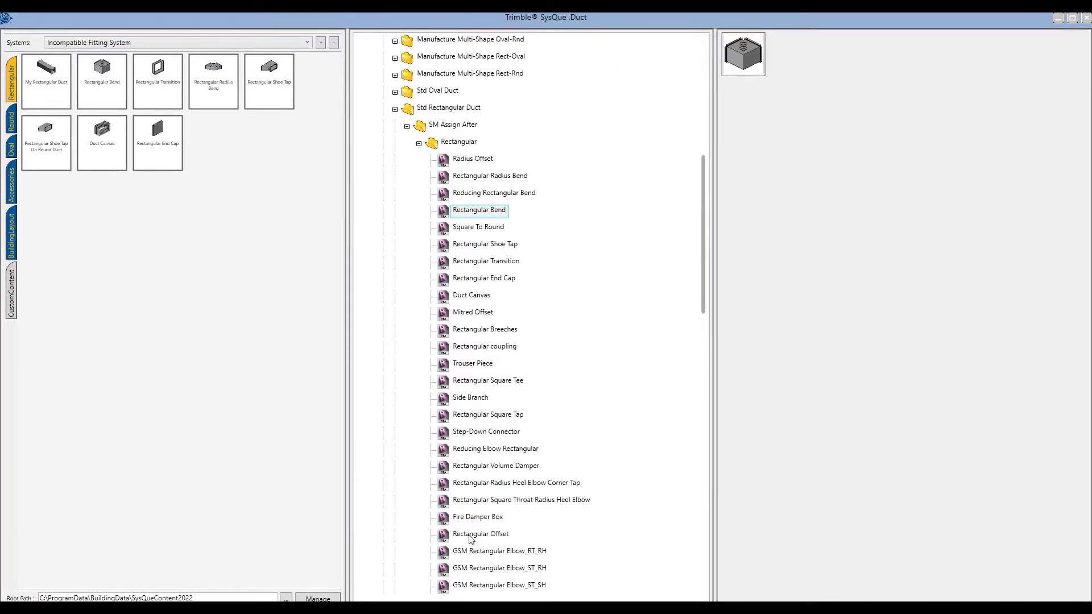
scroll(519, 188, down, 5)
scroll(505, 233, up, 2)
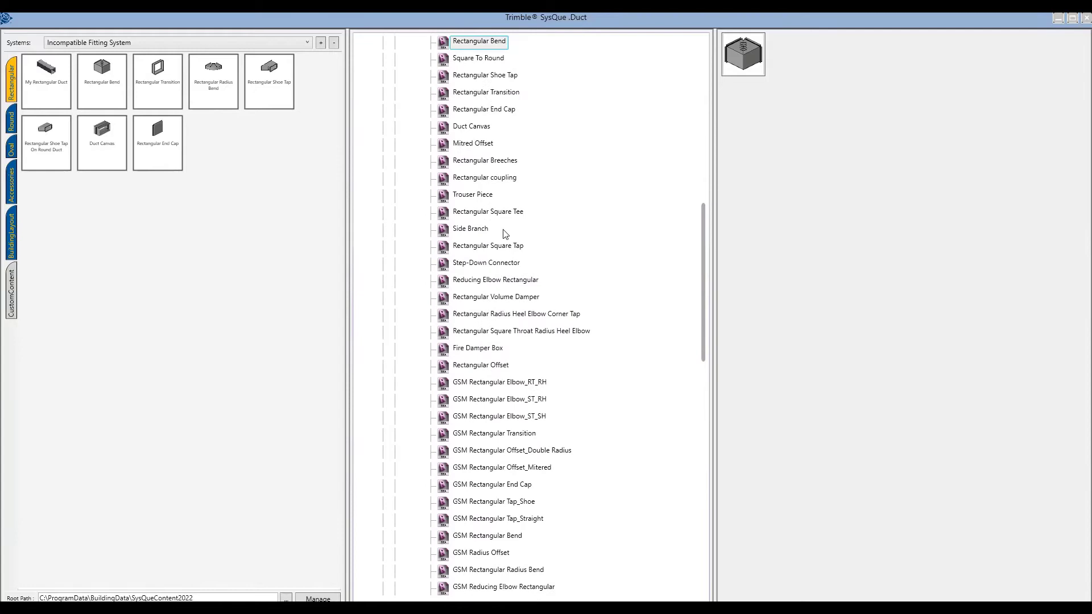
scroll(506, 234, up, 4)
scroll(486, 223, down, 3)
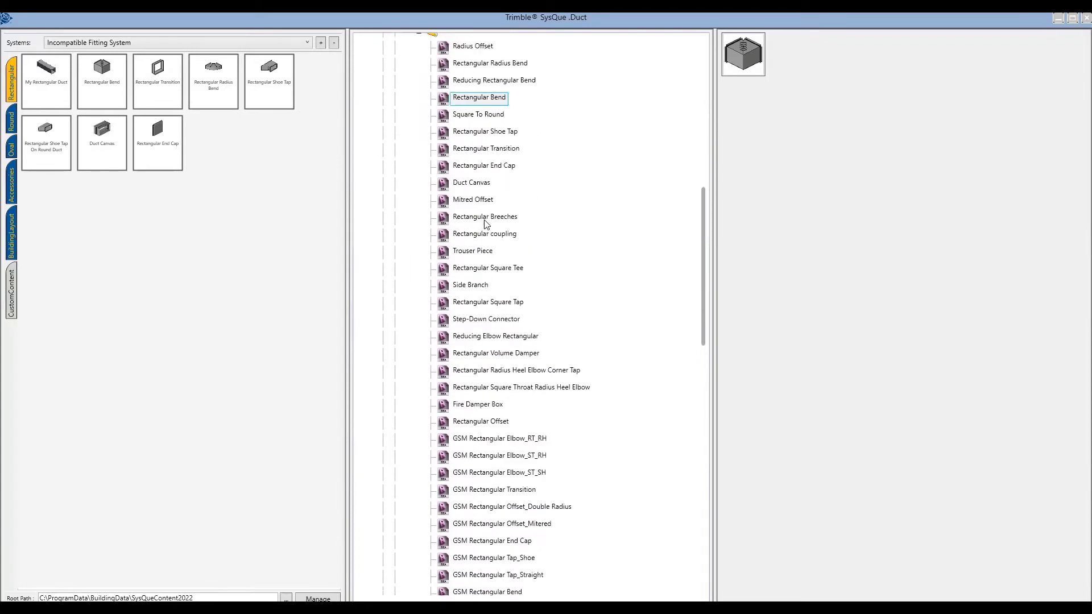
scroll(487, 223, down, 5)
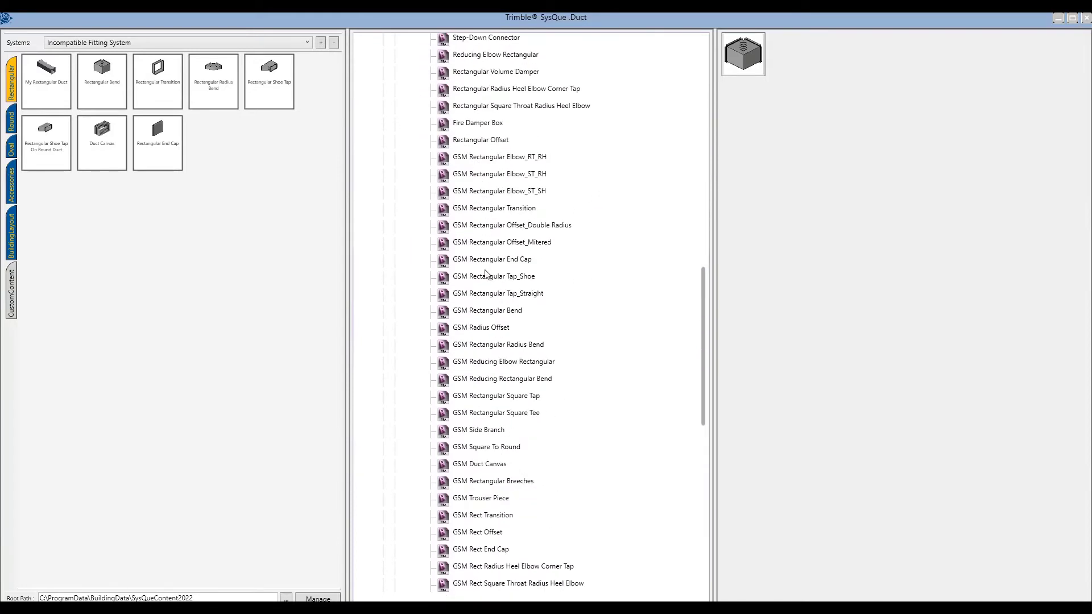
scroll(487, 274, up, 3)
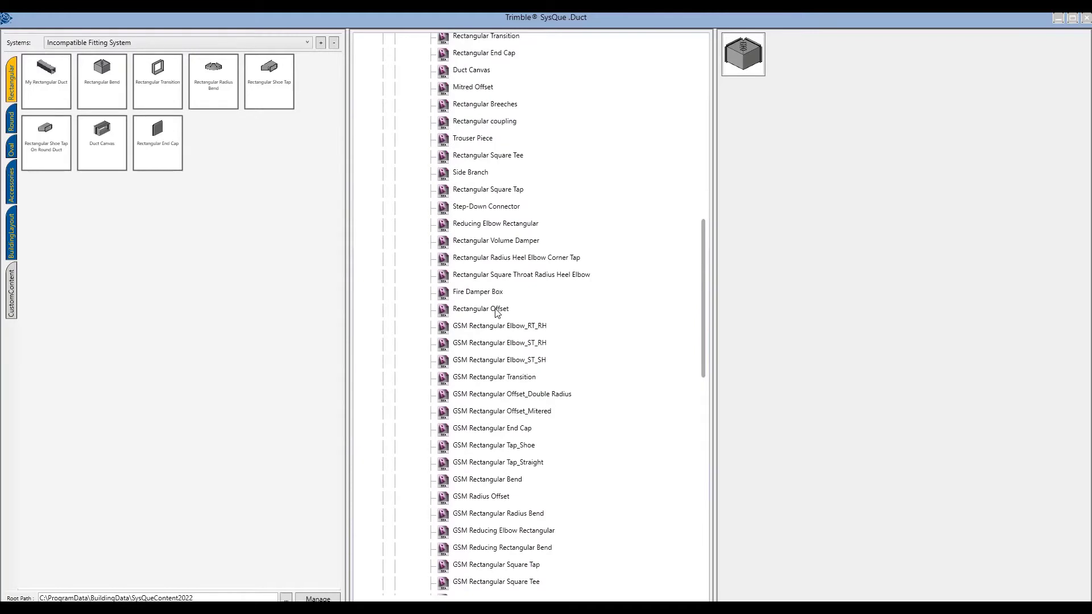
scroll(497, 312, up, 4)
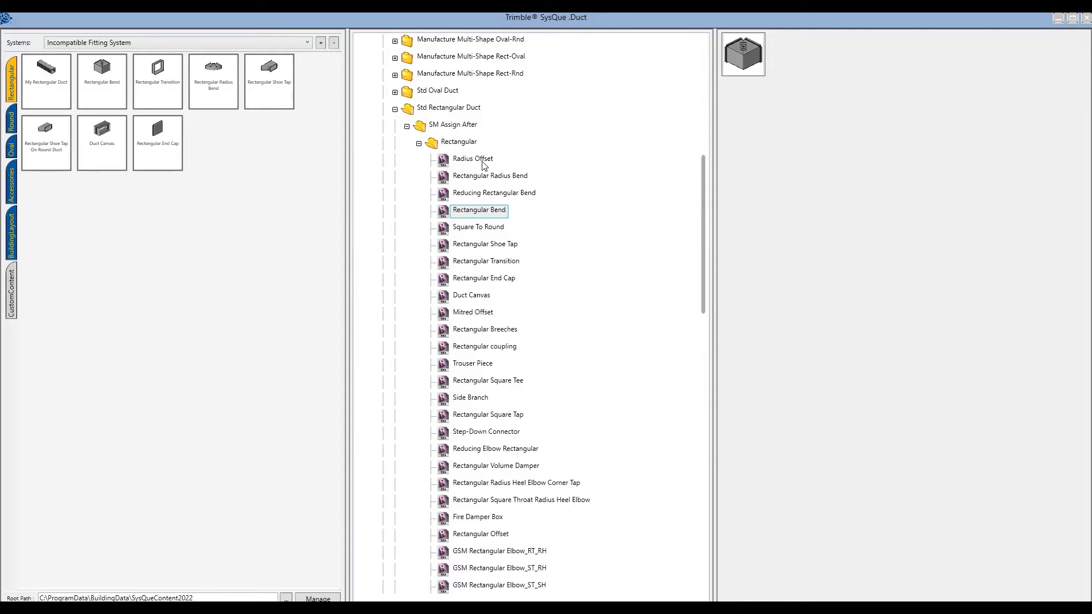
scroll(484, 164, down, 4)
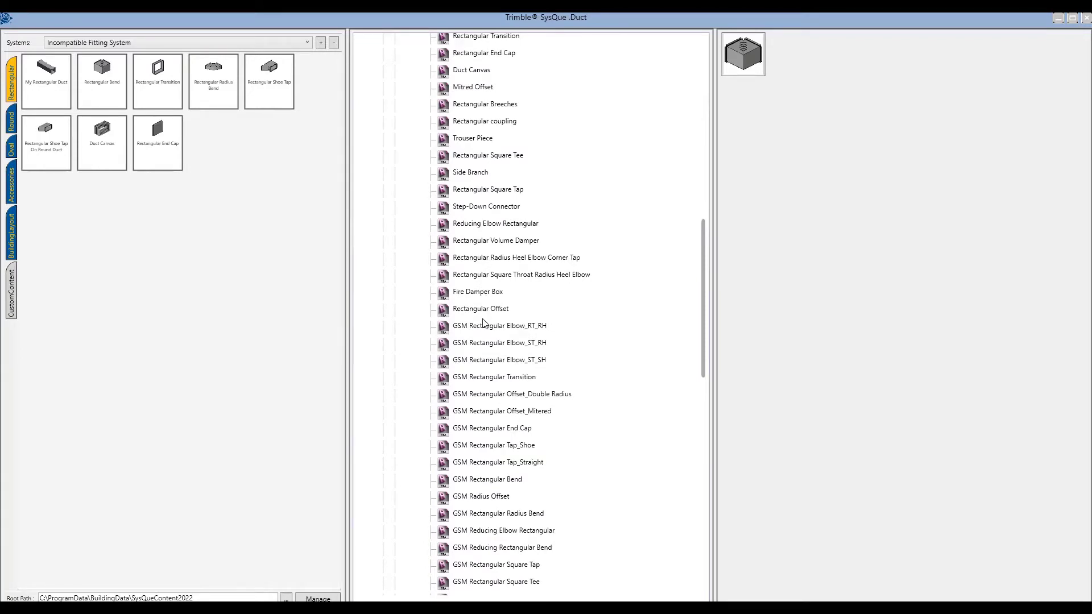
scroll(480, 327, down, 3)
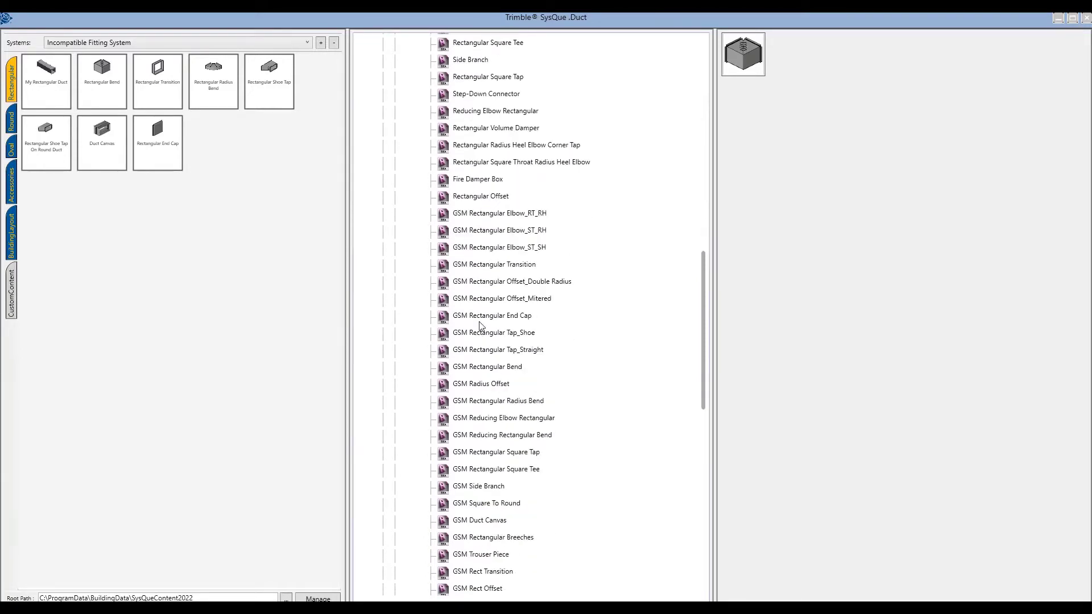
scroll(485, 326, down, 2)
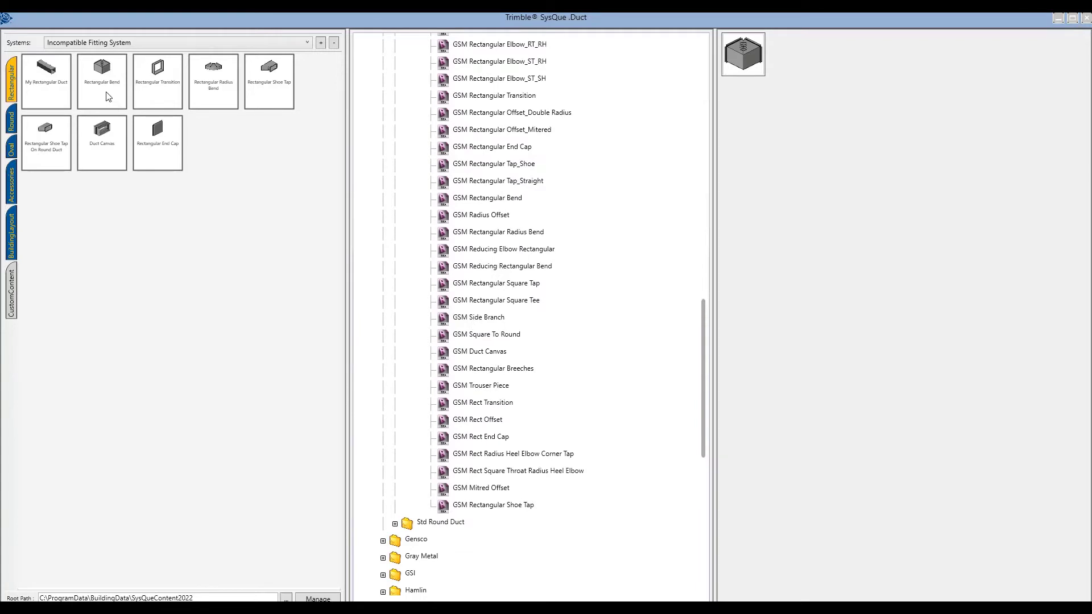
mouse_move(104, 90)
click(485, 199)
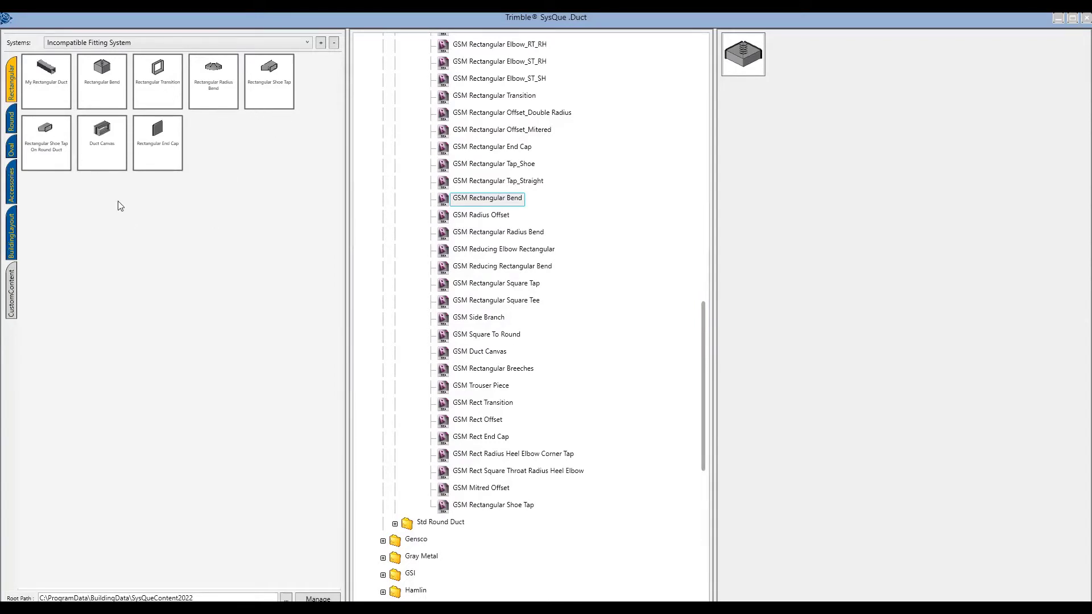
Close the content library, switch to the Legacy Fittings system, and request its deletion.
click(1085, 18)
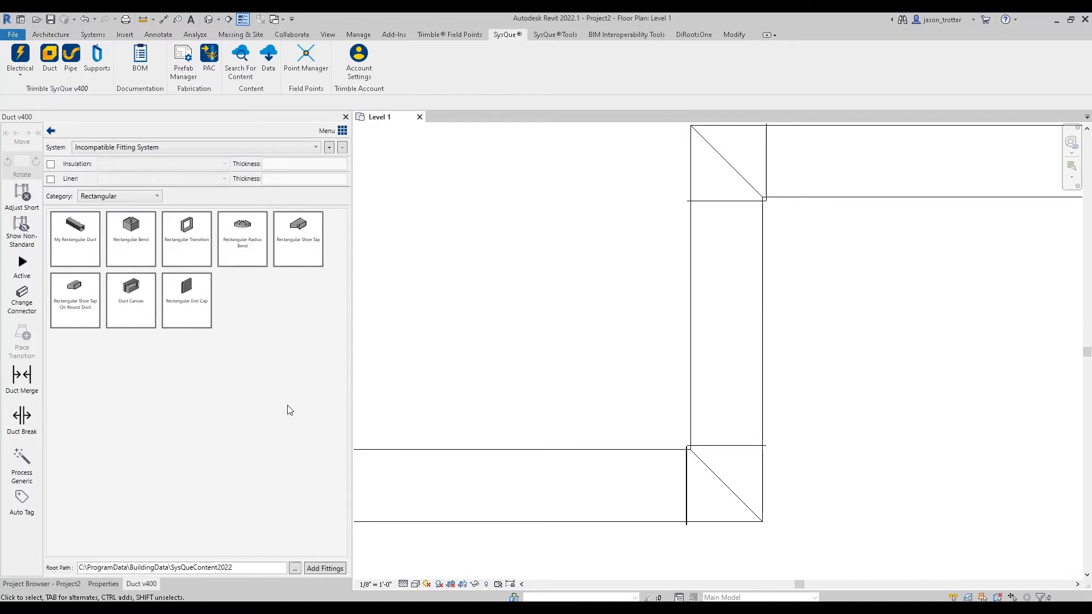
click(282, 148)
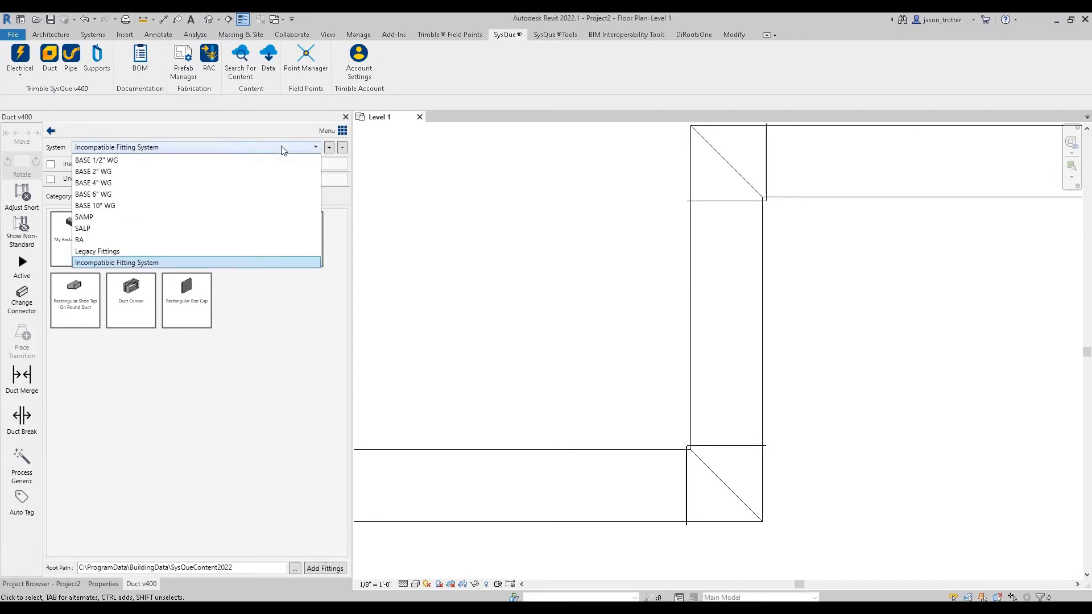
click(117, 251)
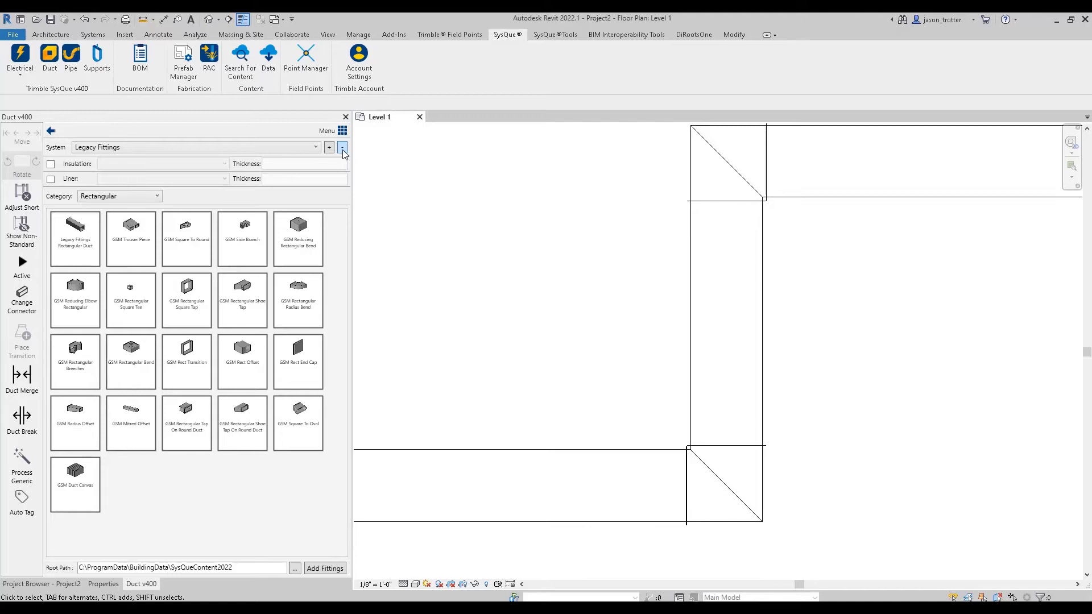
click(342, 148)
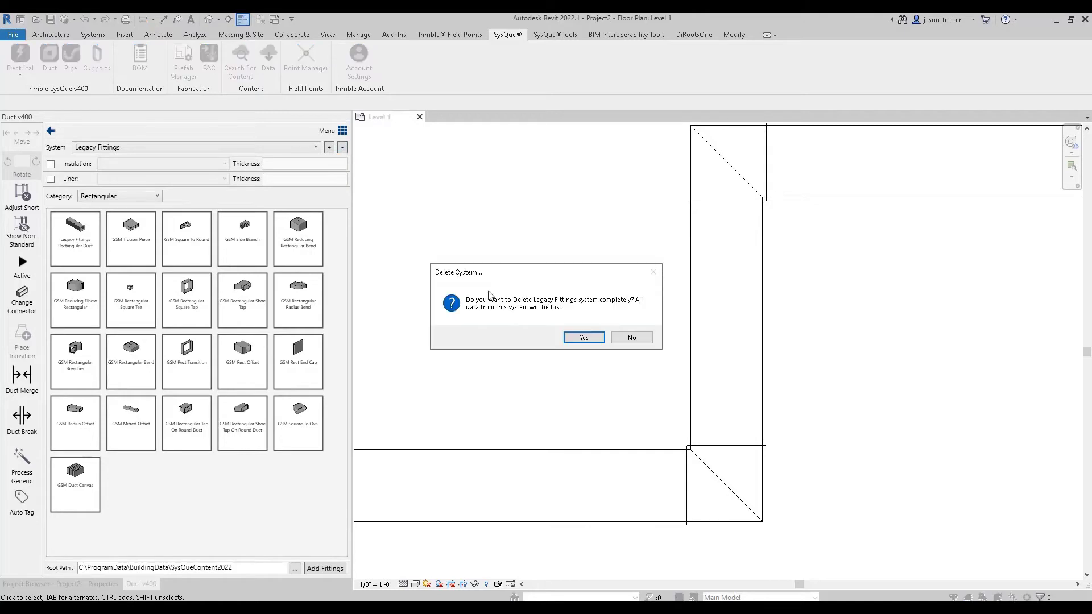
Confirm deleting Legacy Fittings, then import Legacy Fittings.SYSDUCT from the Desktop via System(s) Copy.
click(586, 340)
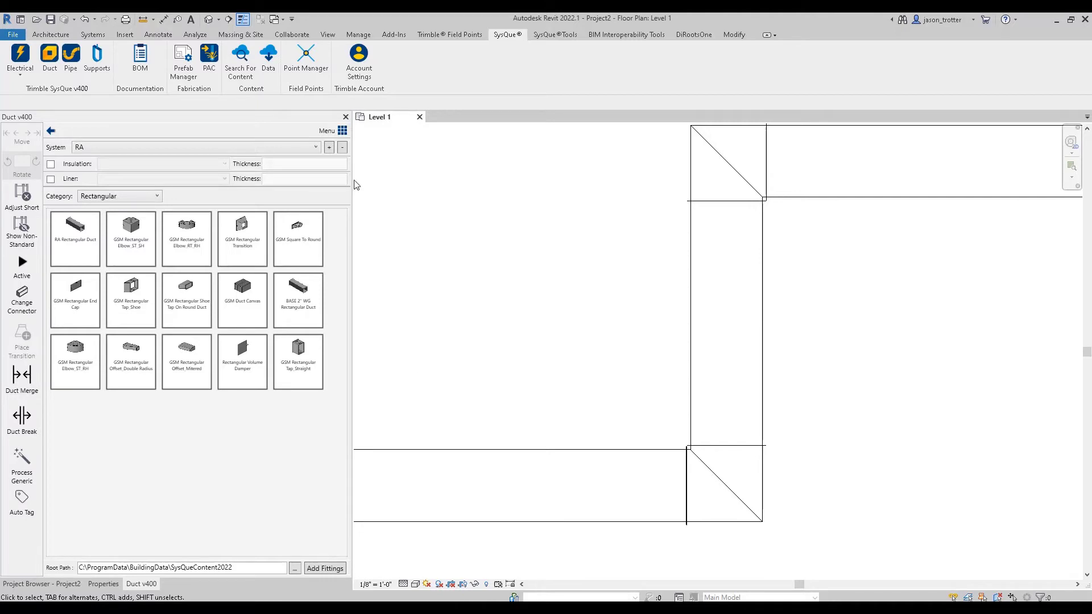
click(343, 131)
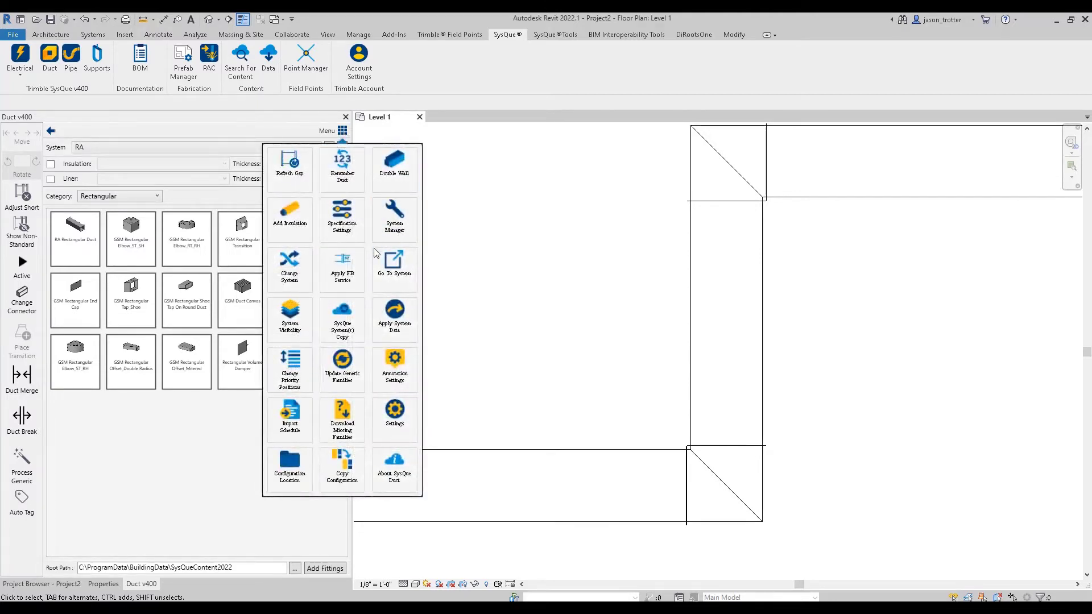
click(342, 330)
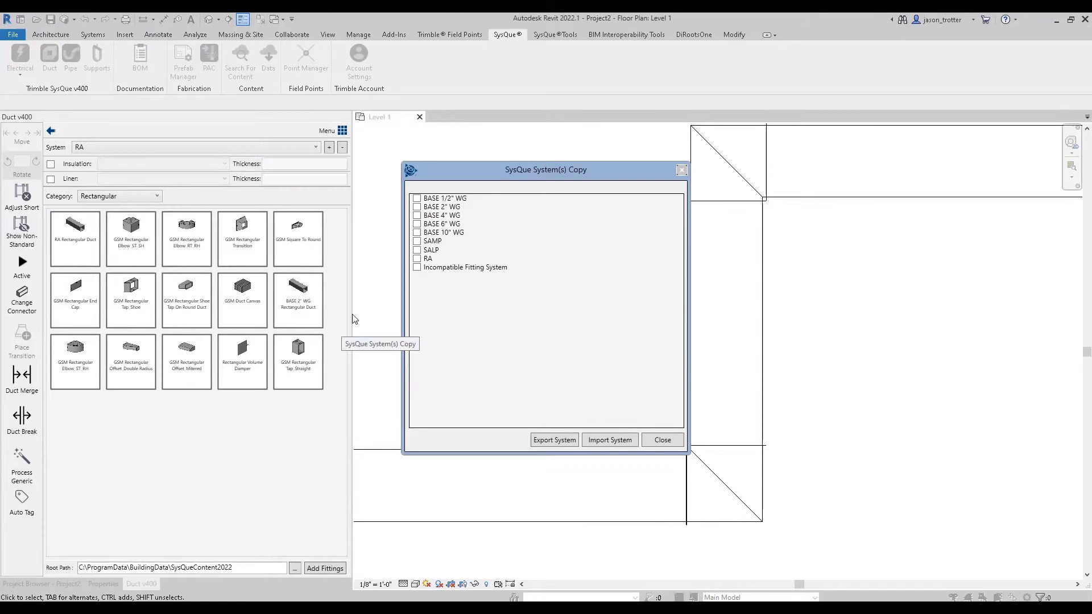
click(603, 443)
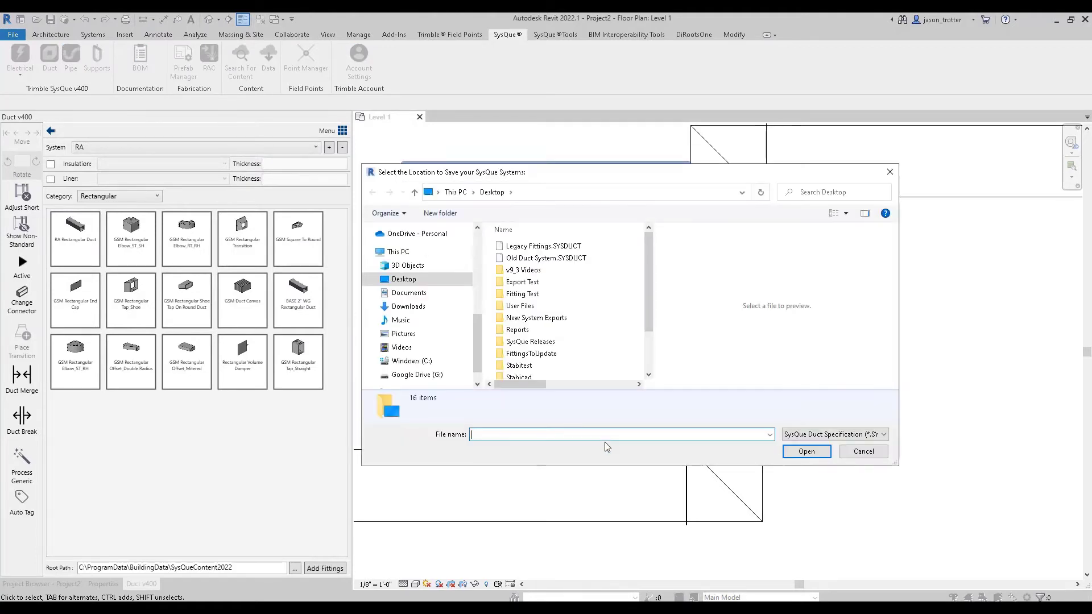
click(548, 248)
click(804, 452)
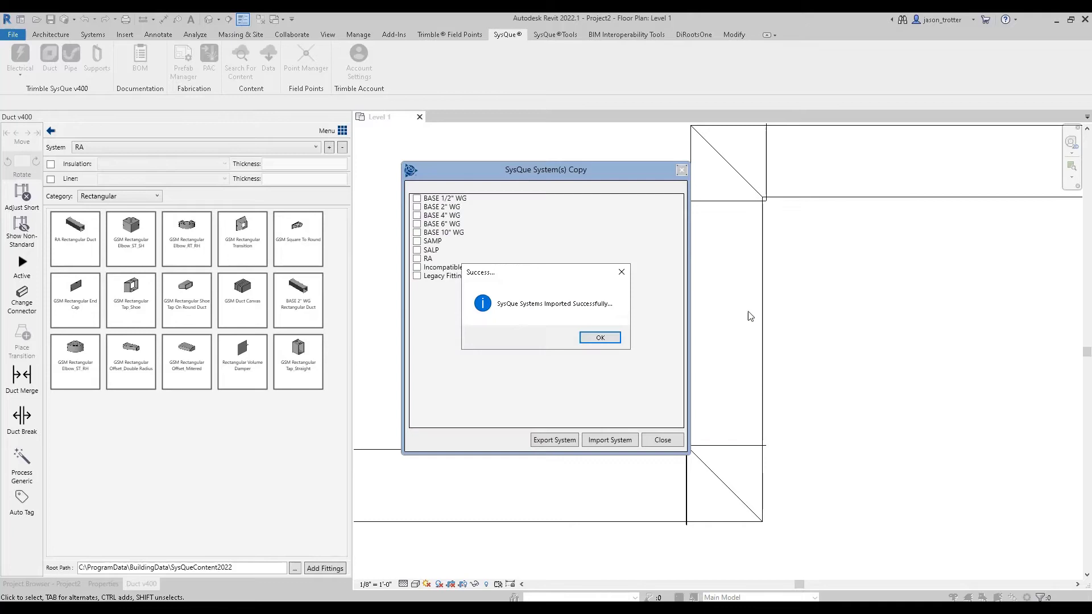
click(599, 336)
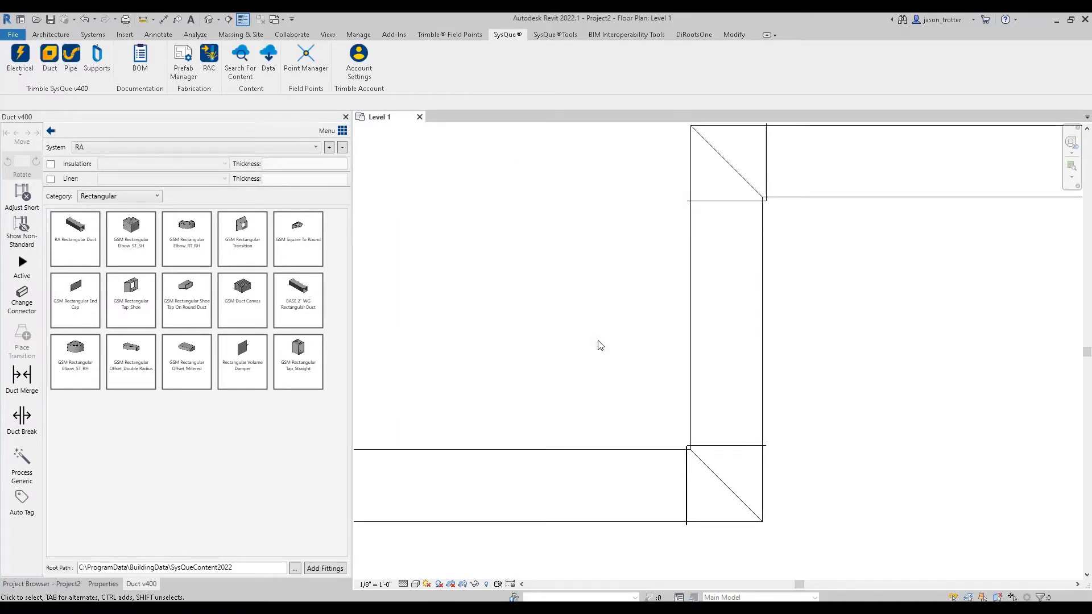
Choose Legacy Fittings as the active duct system in the System dropdown.
click(295, 149)
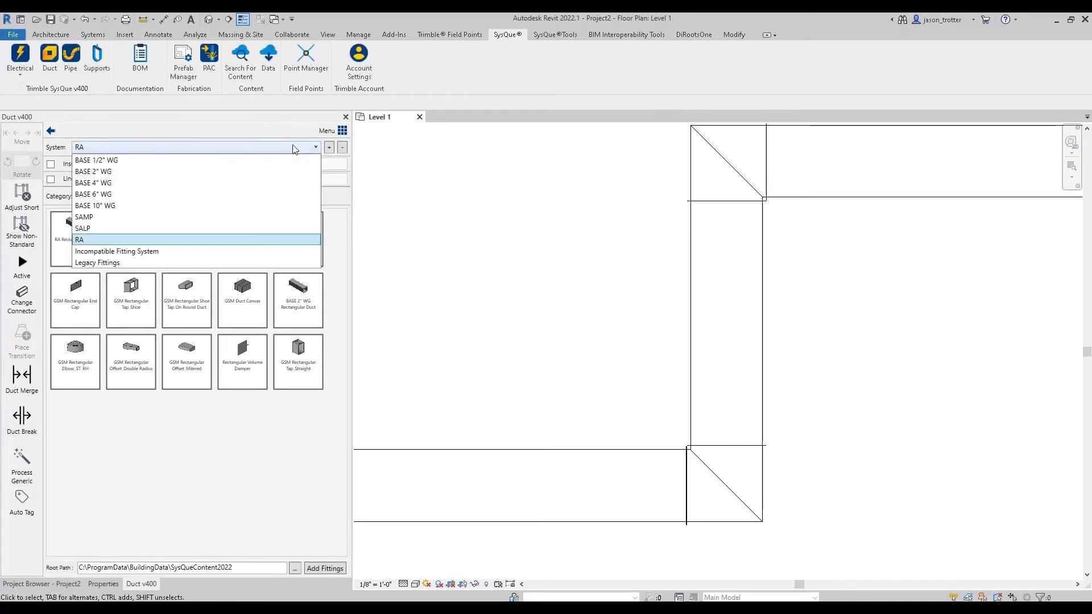
click(98, 262)
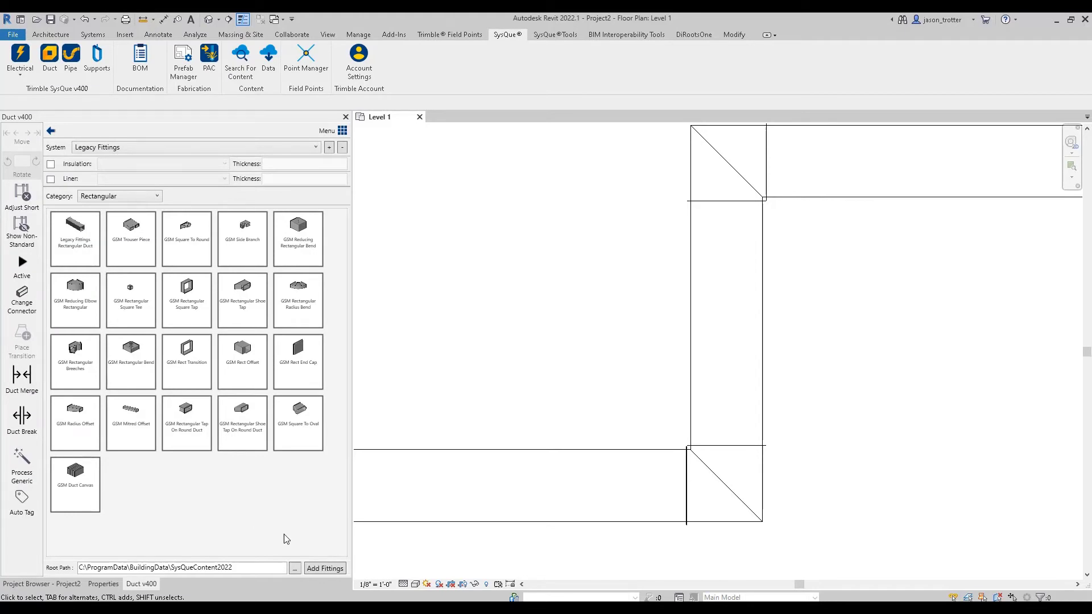
In Manage, drag the Legacy Fittings Rectangular tab into Incompatible Fitting System.
click(325, 568)
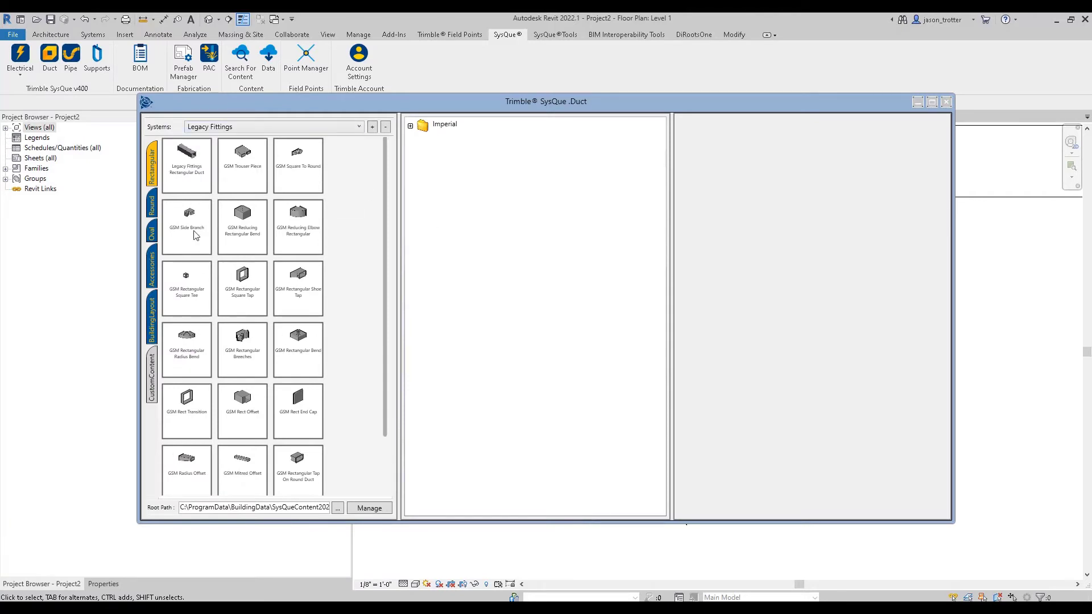
mouse_move(238, 315)
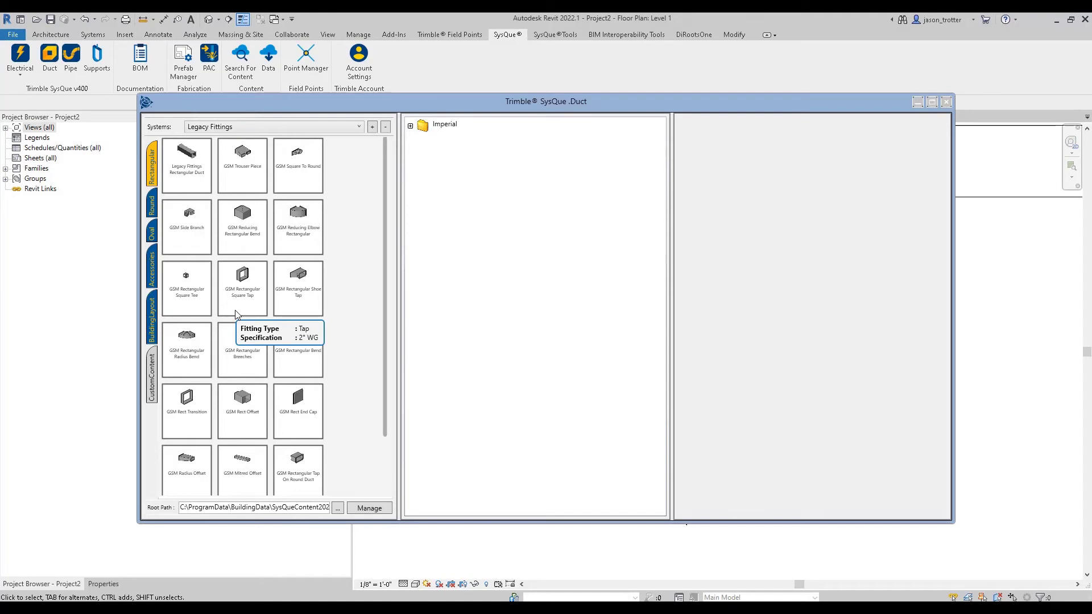
click(369, 508)
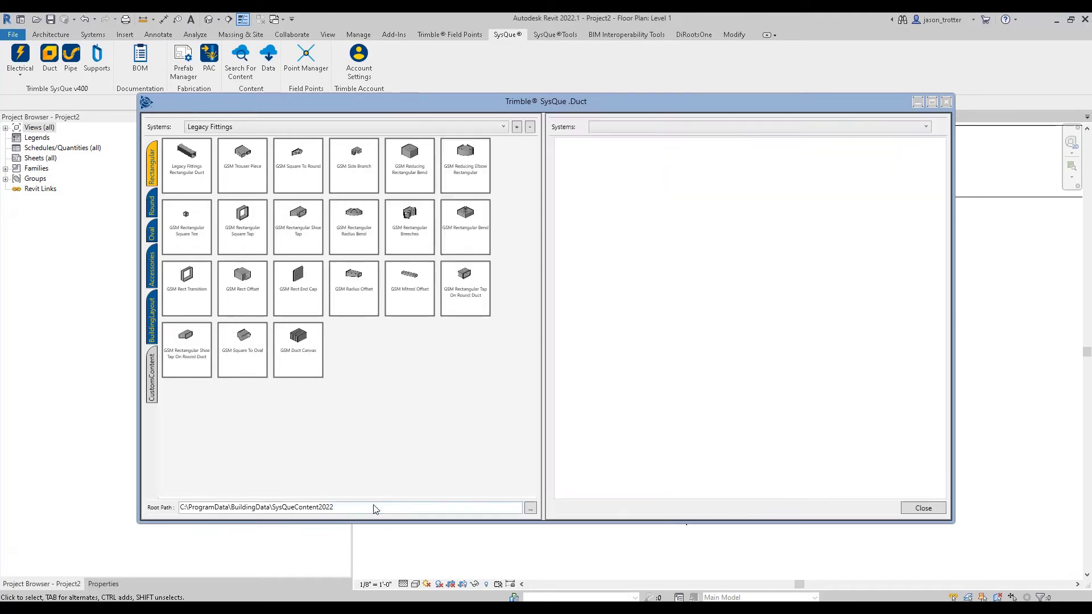
click(645, 130)
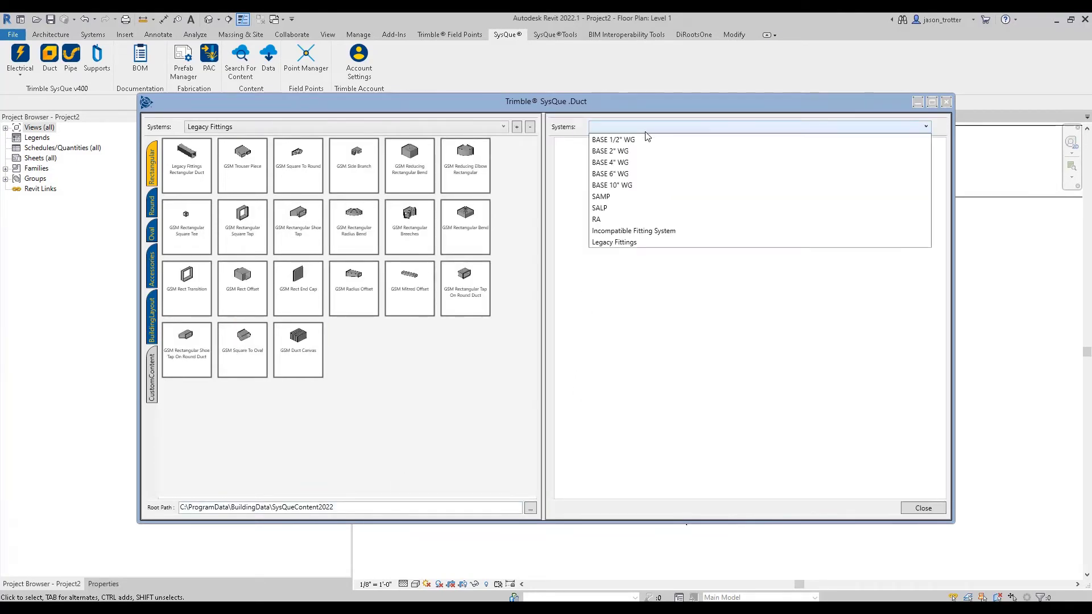
click(635, 232)
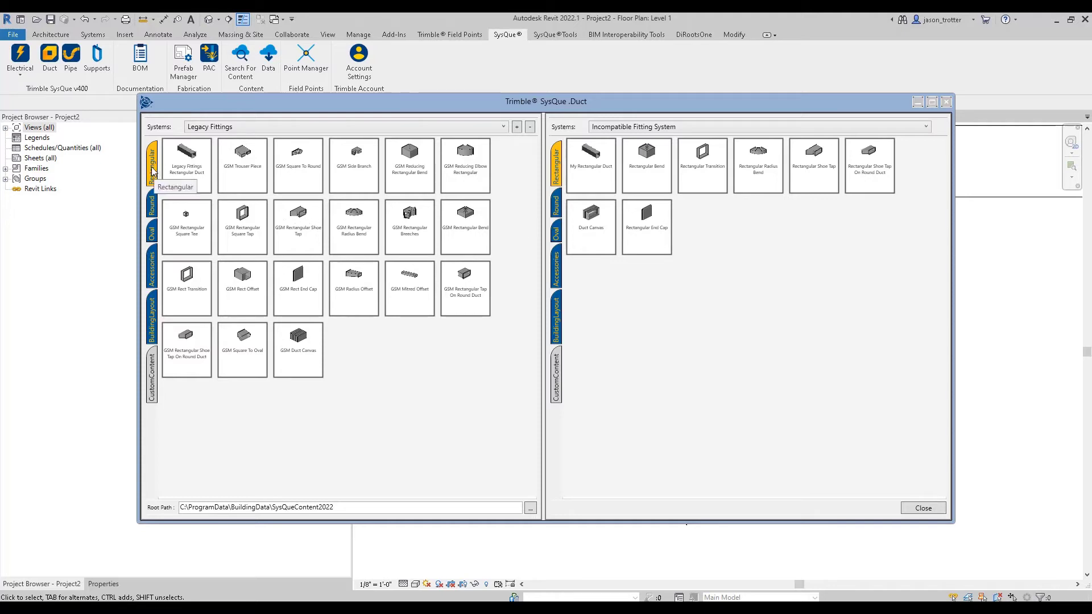
drag(152, 171, 773, 431)
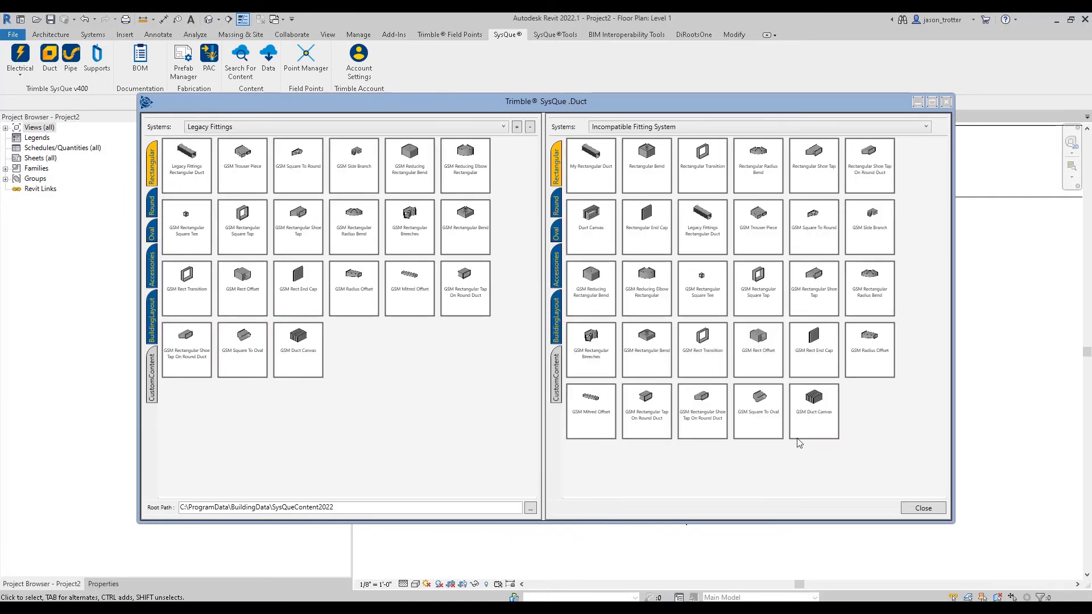
mouse_move(766, 315)
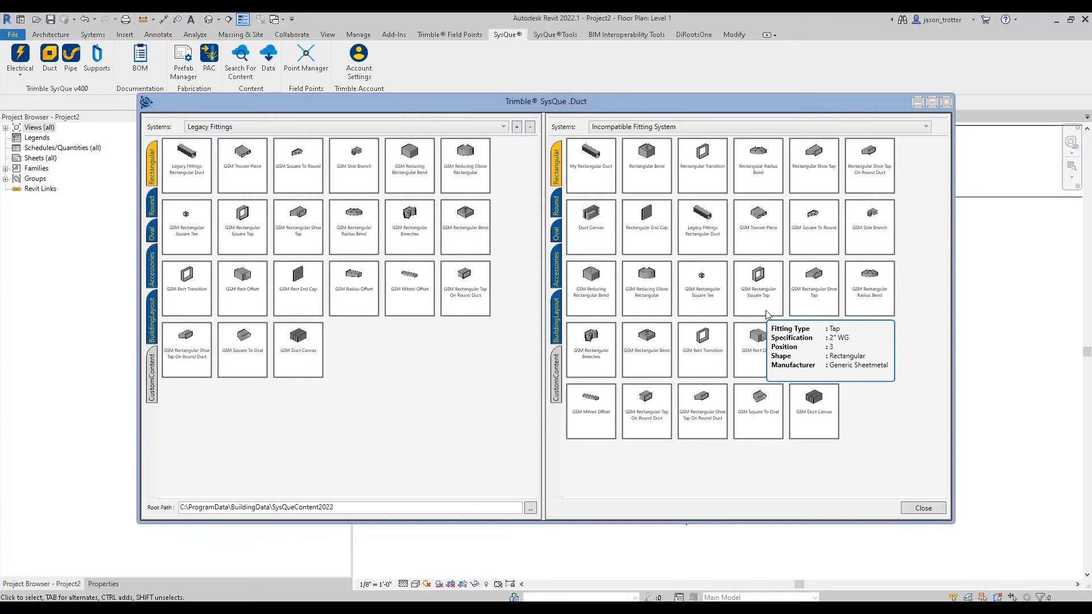
Close the fittings manager and switch the active system to Incompatible Fitting System.
click(946, 103)
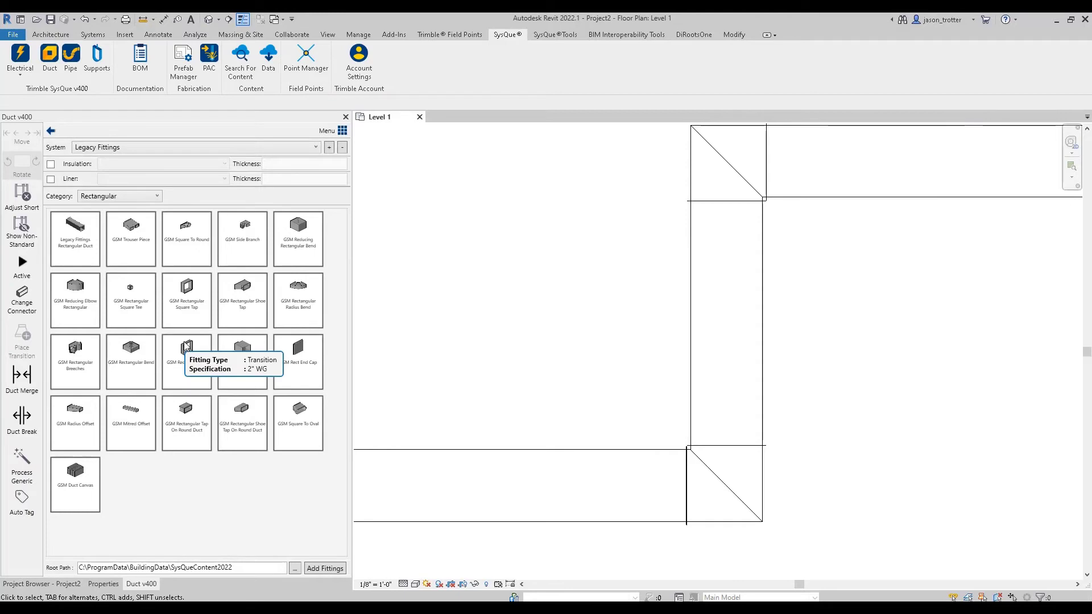
click(97, 147)
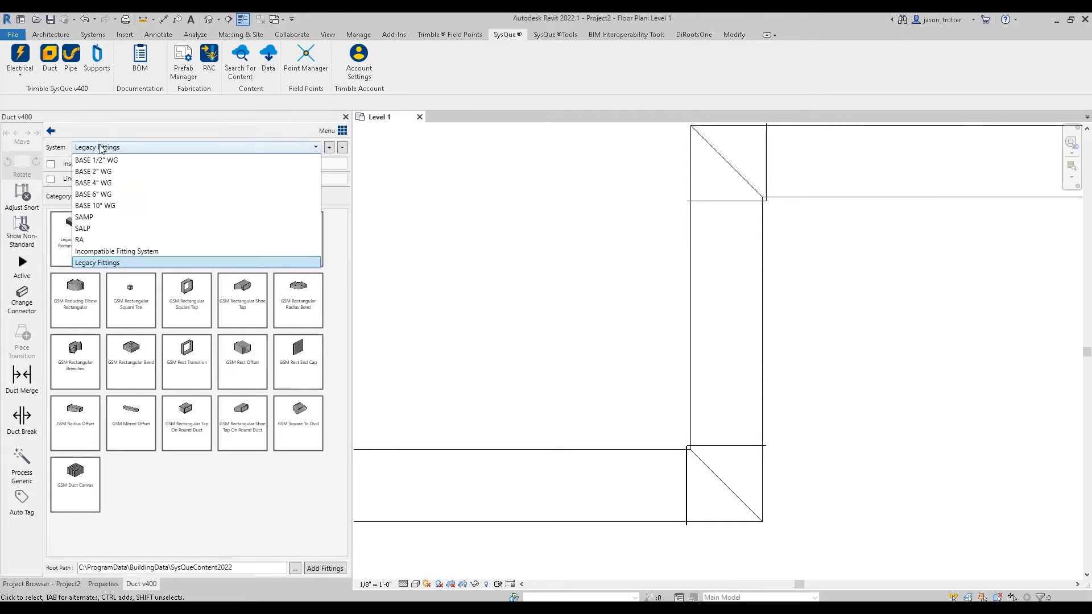
click(113, 252)
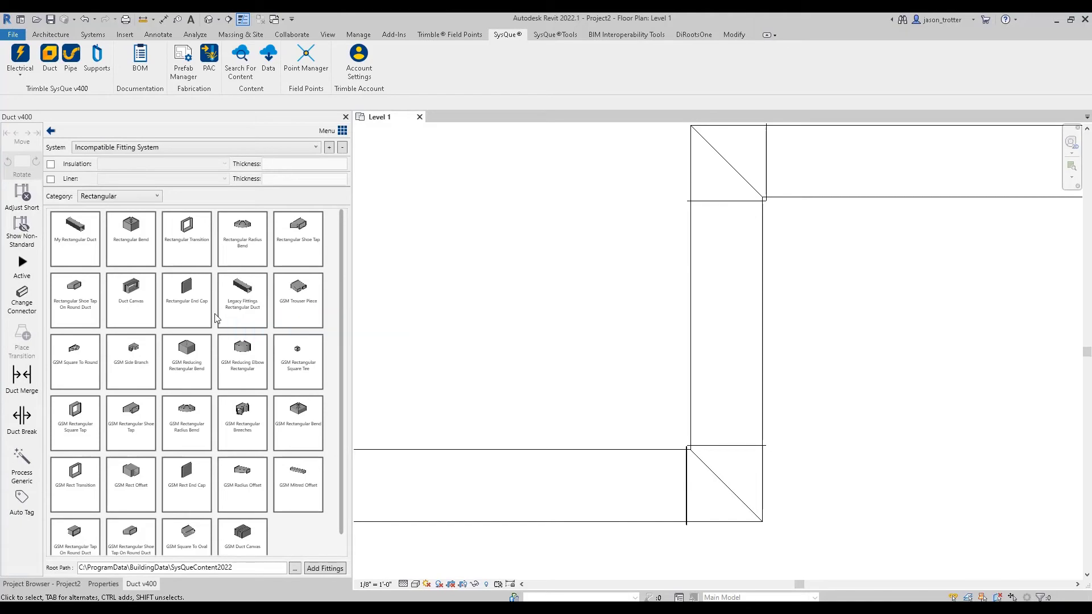
click(193, 312)
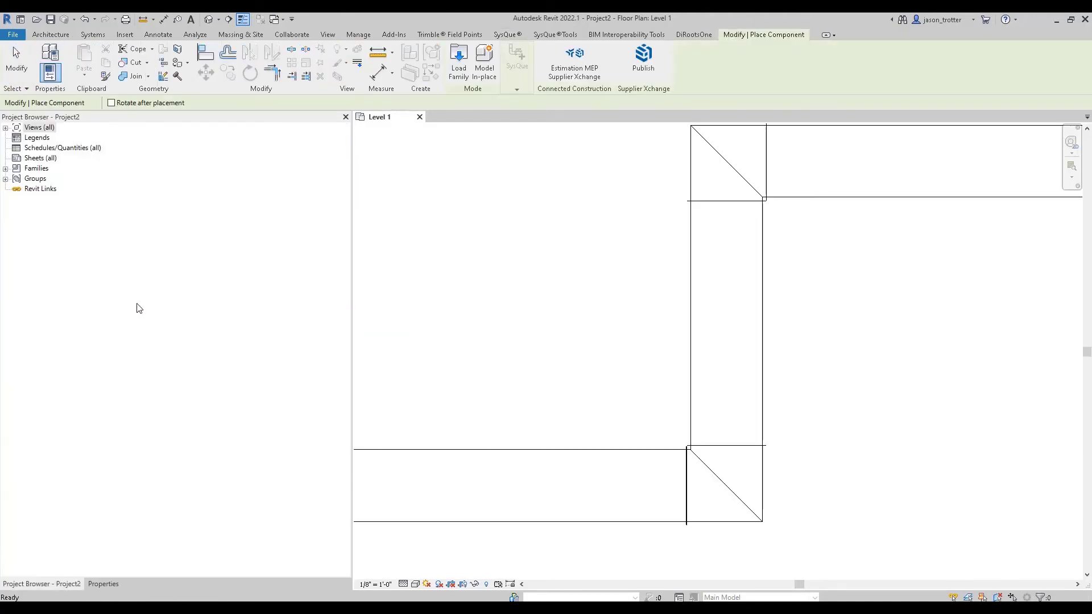
key(Escape)
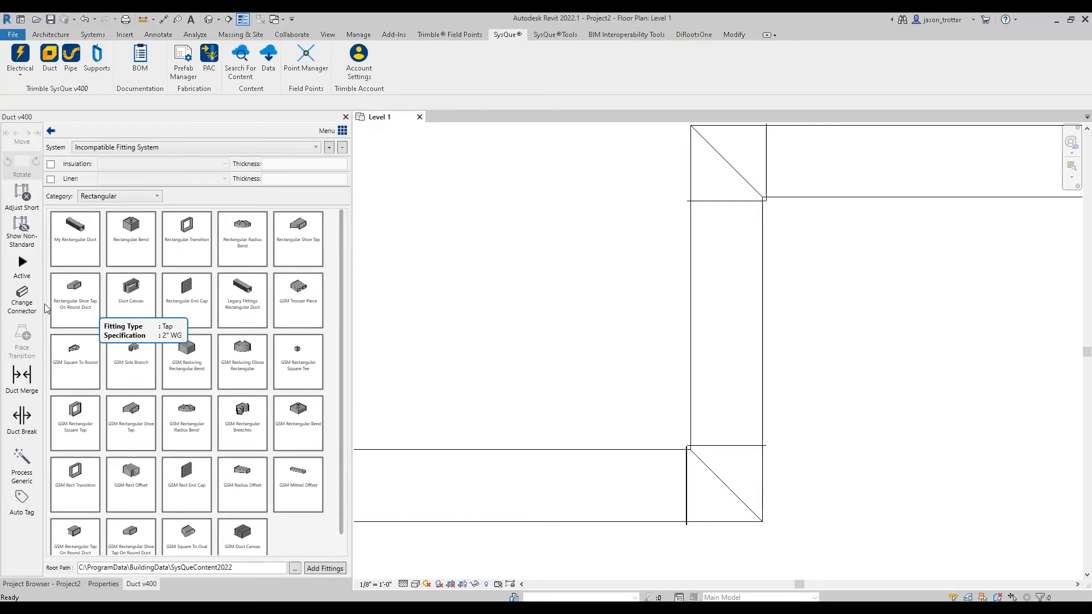
Delete the Rectangular End Cap, Duct Canvas, Shoe Tap On Round Duct, and Rectangular Shoe Tap fittings.
right_click(181, 300)
click(213, 346)
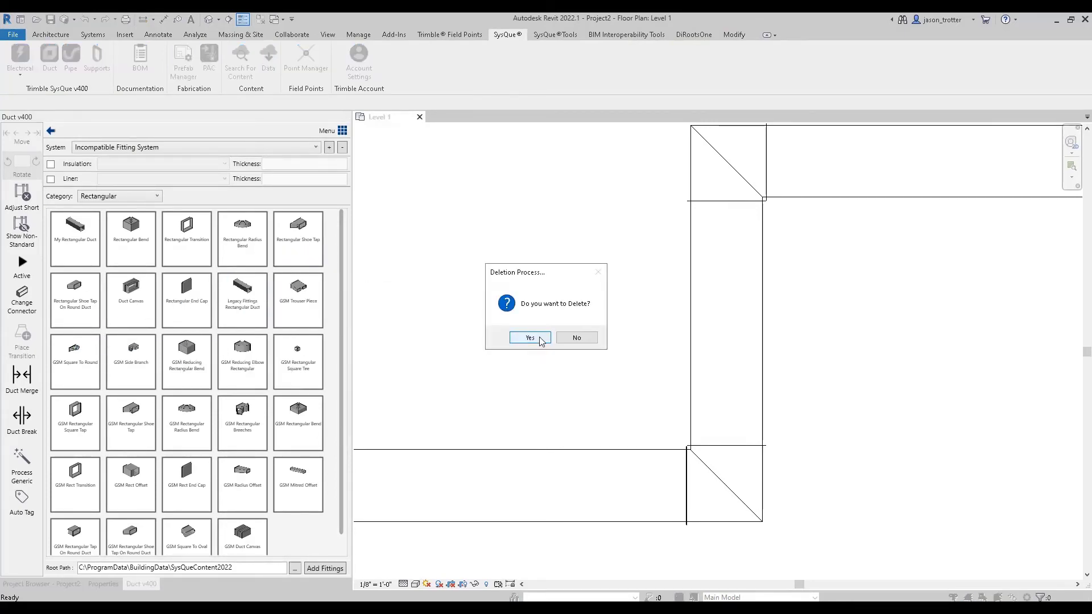
click(525, 337)
right_click(134, 302)
click(164, 346)
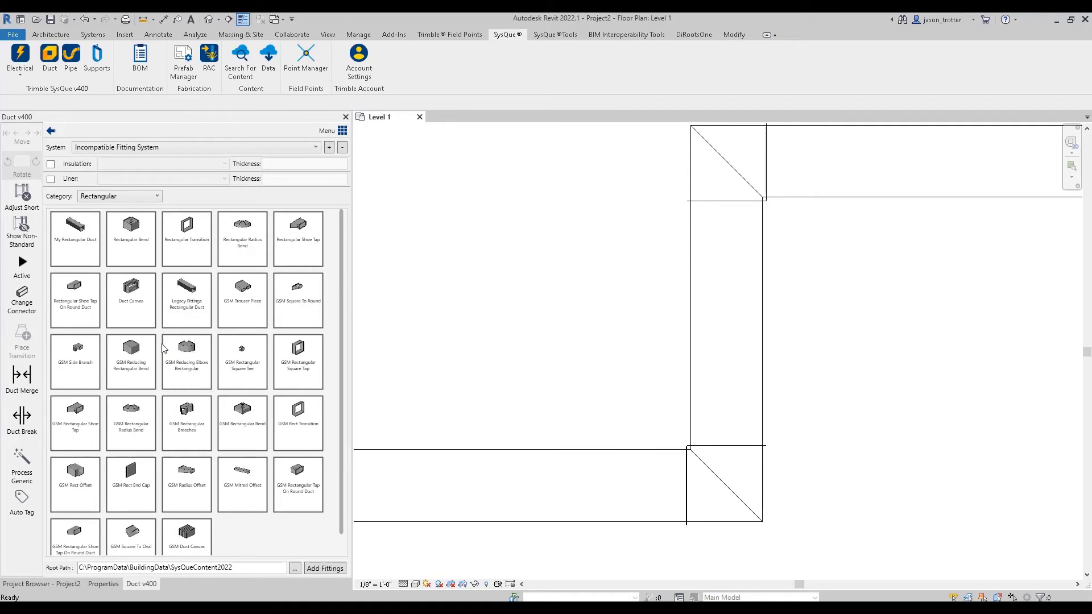
click(530, 337)
right_click(78, 294)
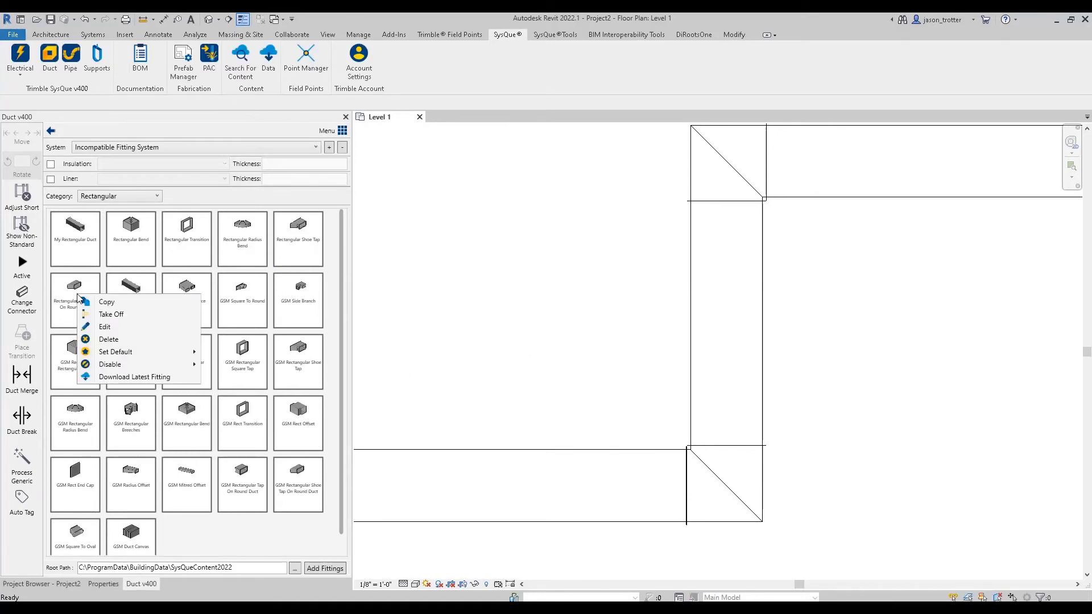
click(113, 340)
click(524, 338)
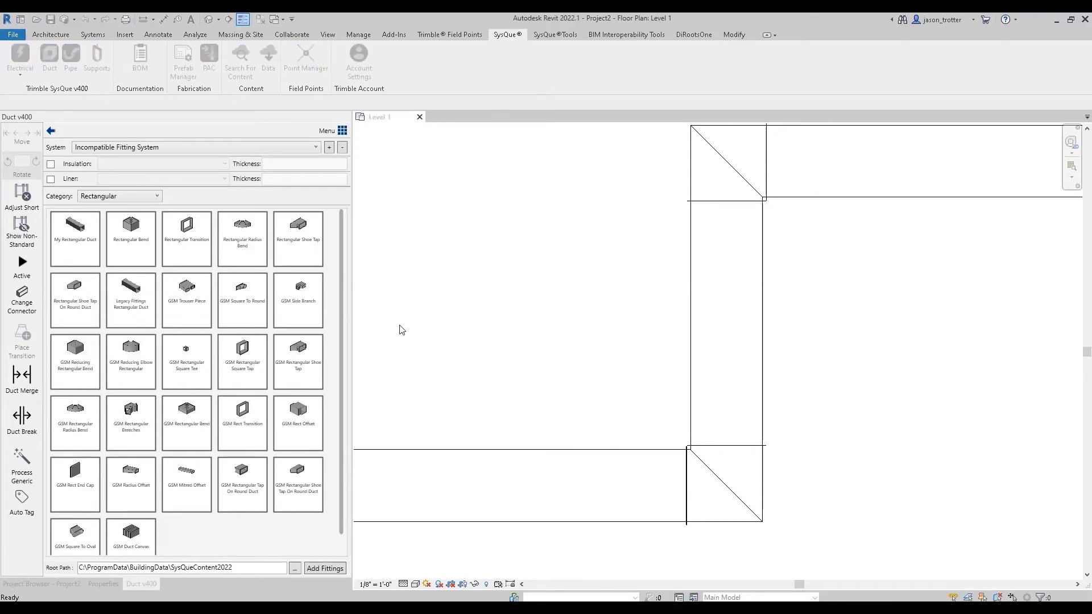
right_click(301, 247)
click(338, 289)
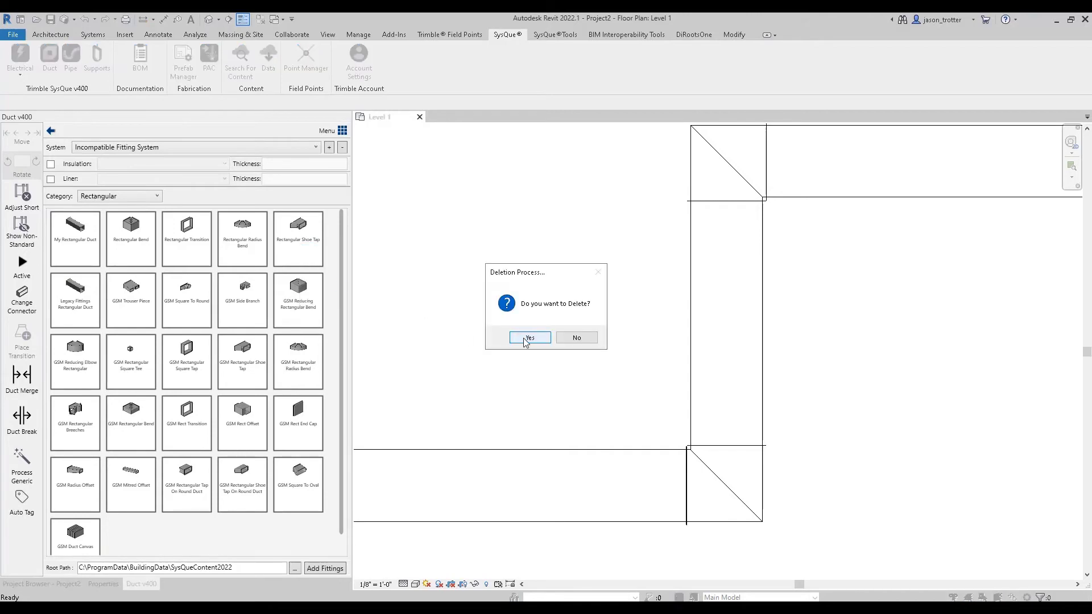
click(523, 338)
Delete the Rectangular Radius Bend, Rectangular Transition, and Rectangular Bend fittings.
right_click(249, 242)
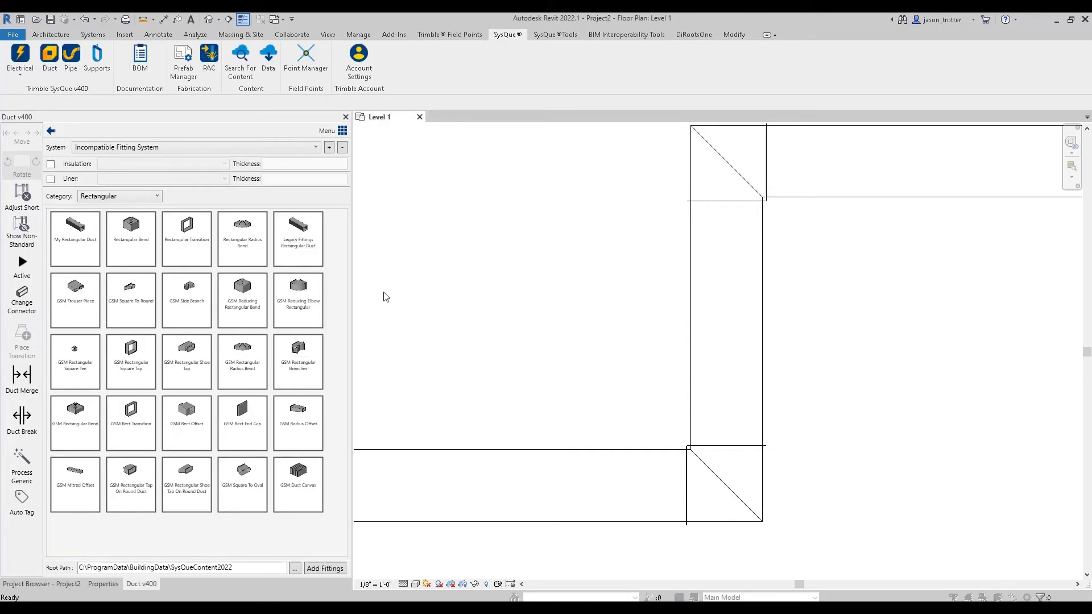
click(281, 285)
click(710, 221)
right_click(245, 241)
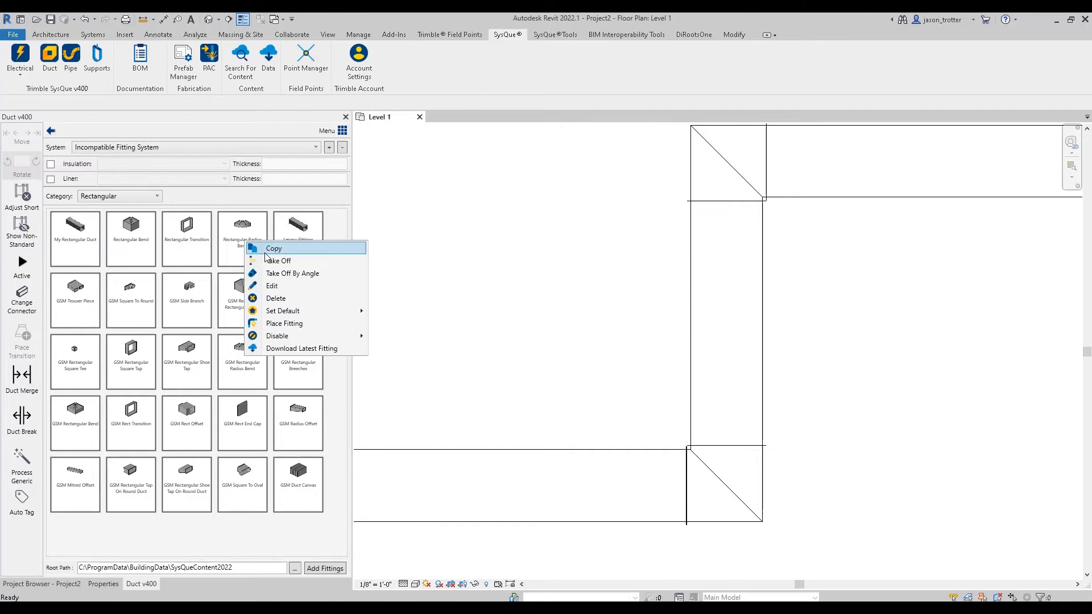
click(277, 300)
click(524, 338)
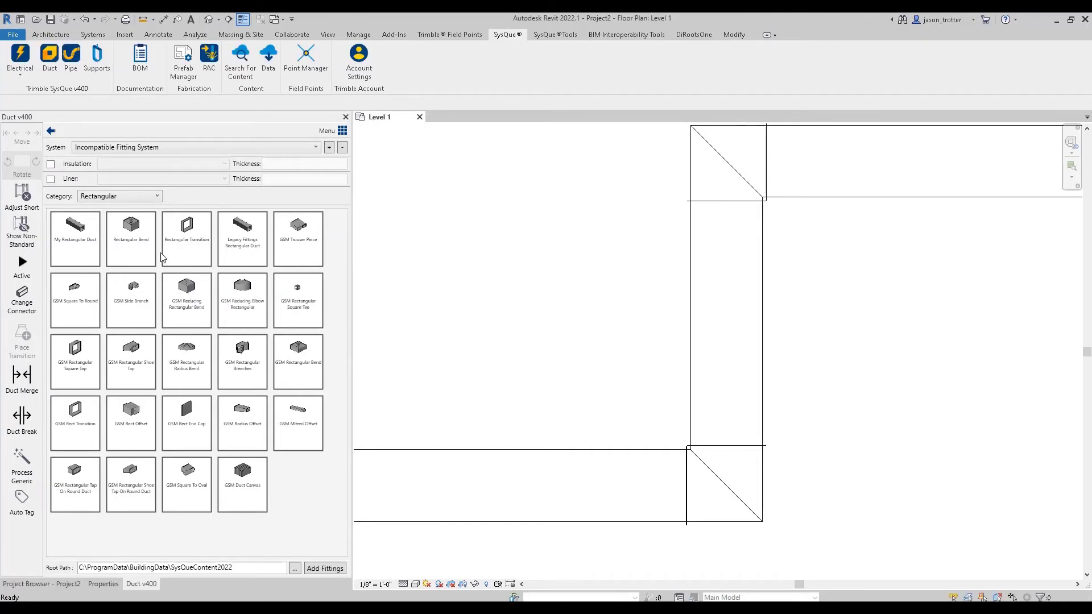
right_click(173, 244)
click(204, 289)
click(524, 338)
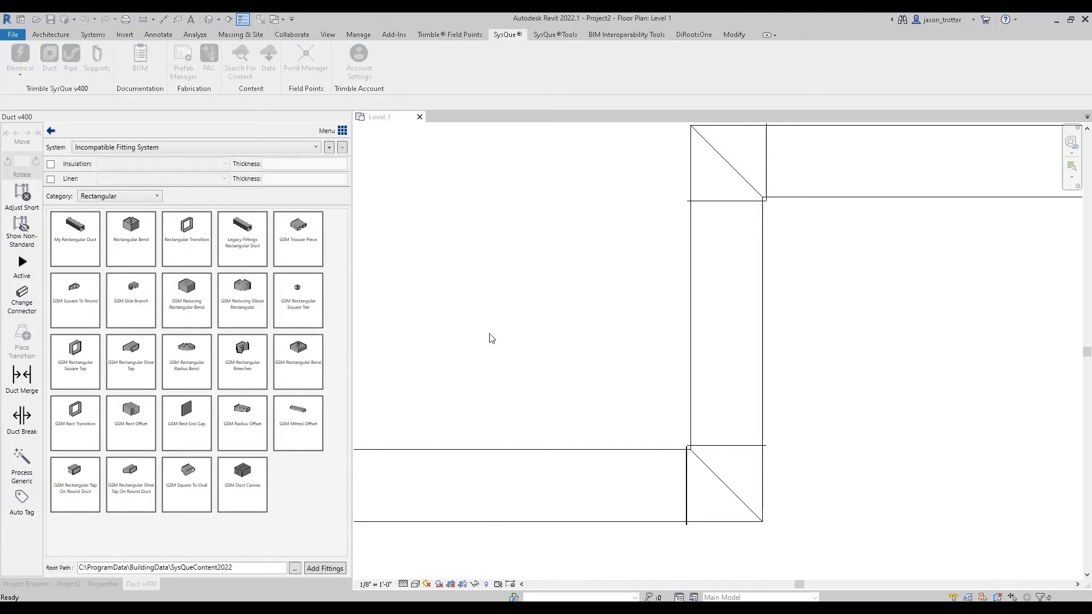
right_click(131, 250)
click(162, 296)
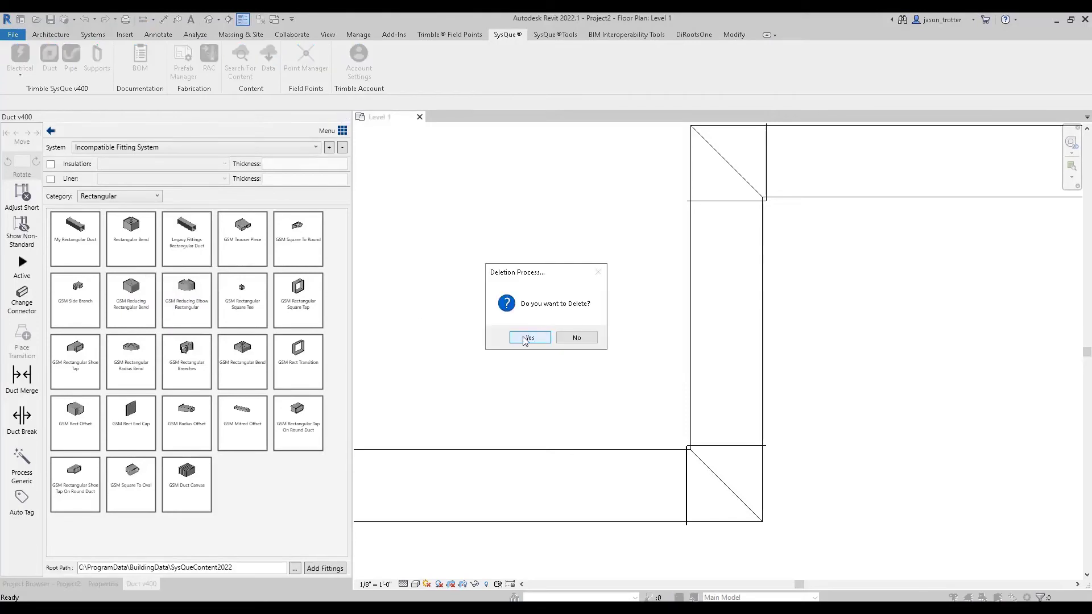
click(524, 339)
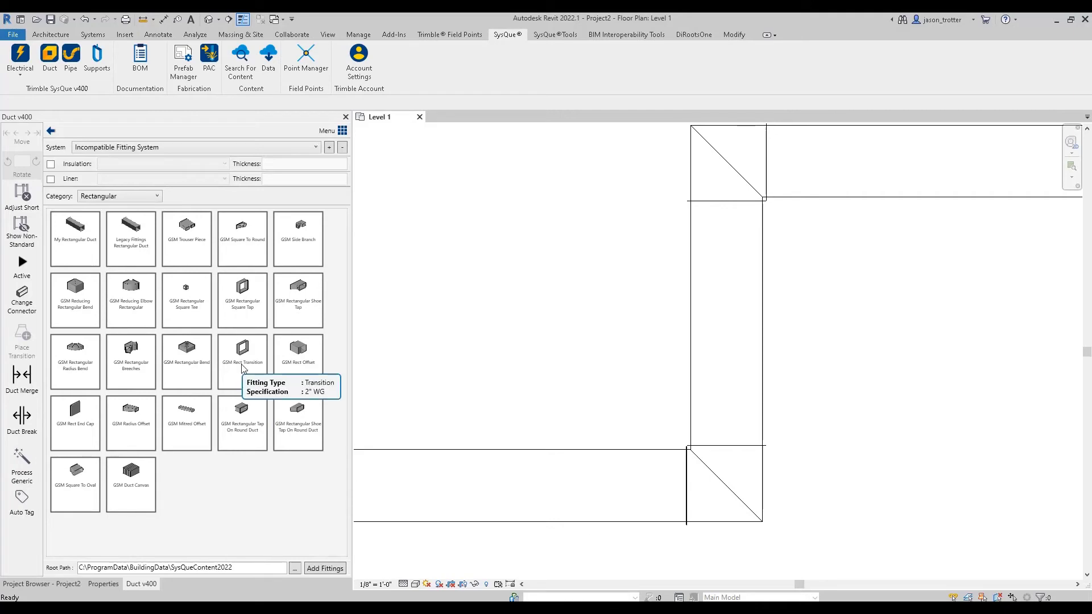
Delete the Legacy Fittings Rectangular Duct from the system.
right_click(132, 243)
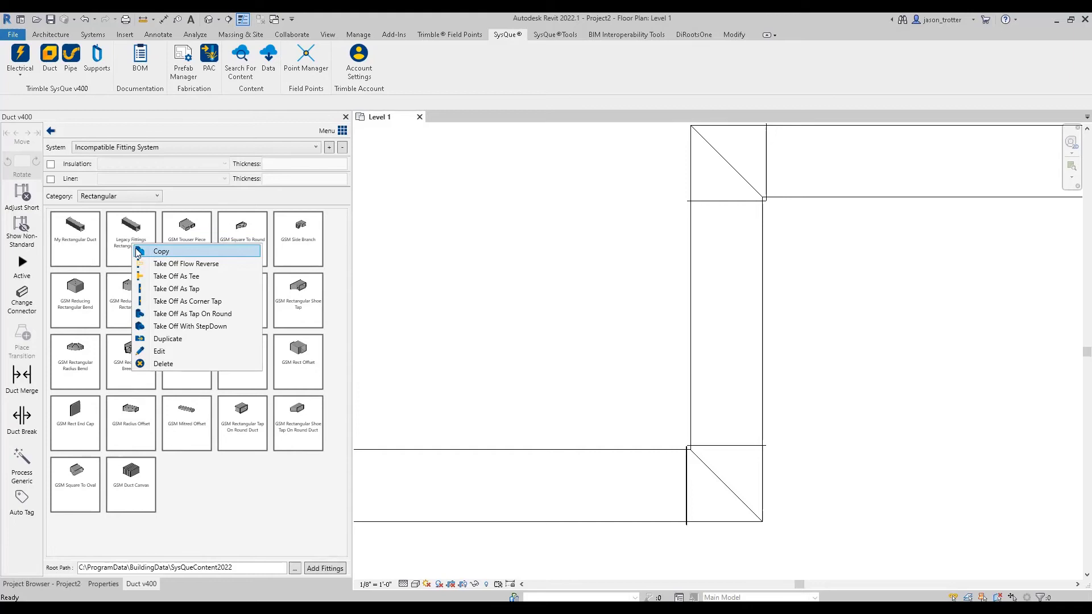
click(168, 364)
click(524, 342)
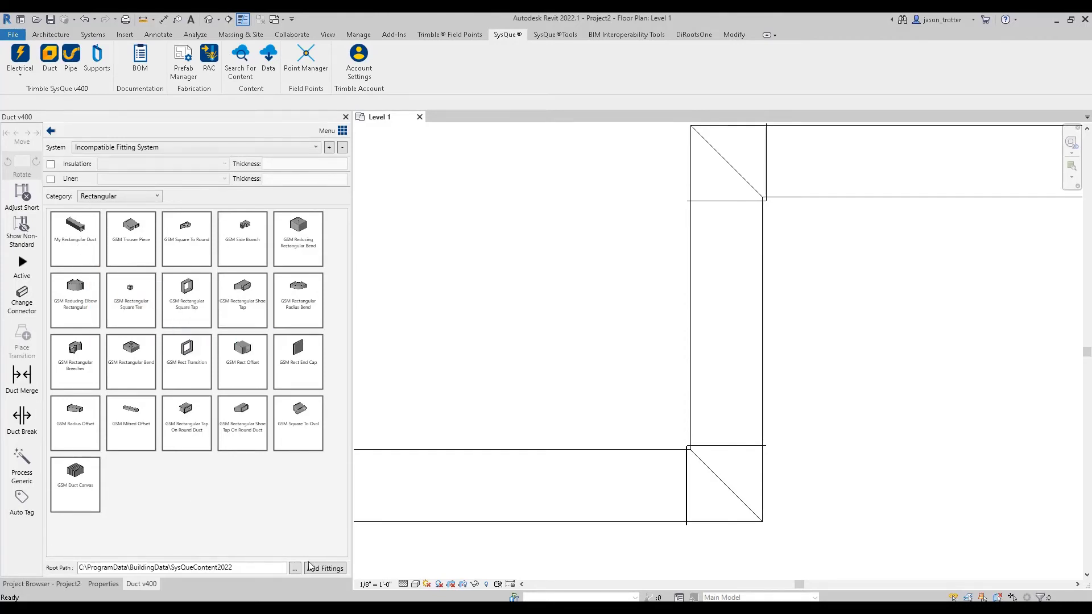
Reselect Incompatible Fitting System so it lists My Rectangular Duct plus the GSM fittings.
click(153, 149)
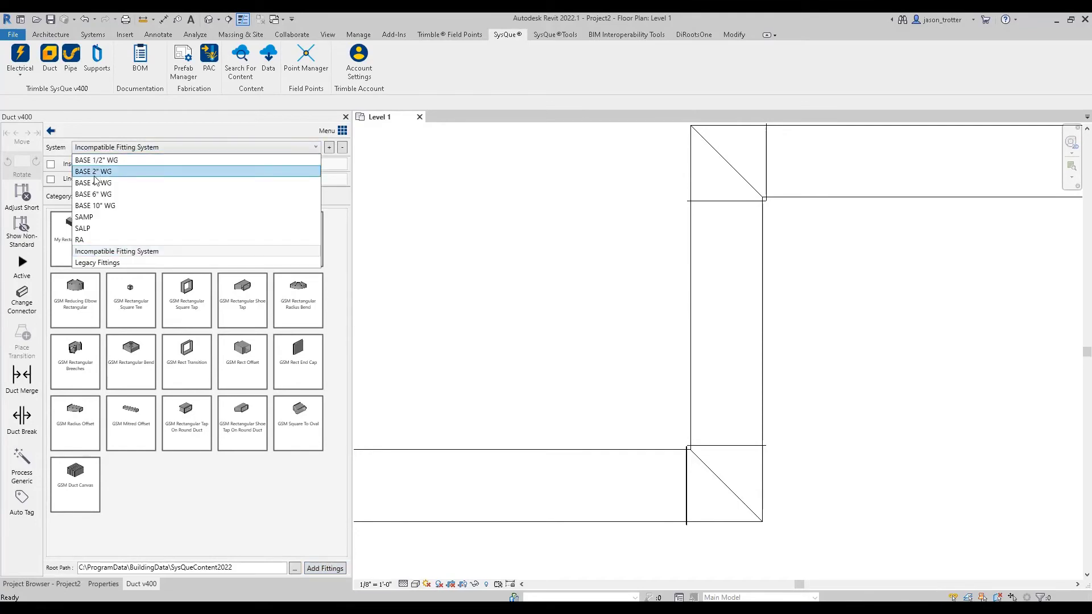
click(114, 263)
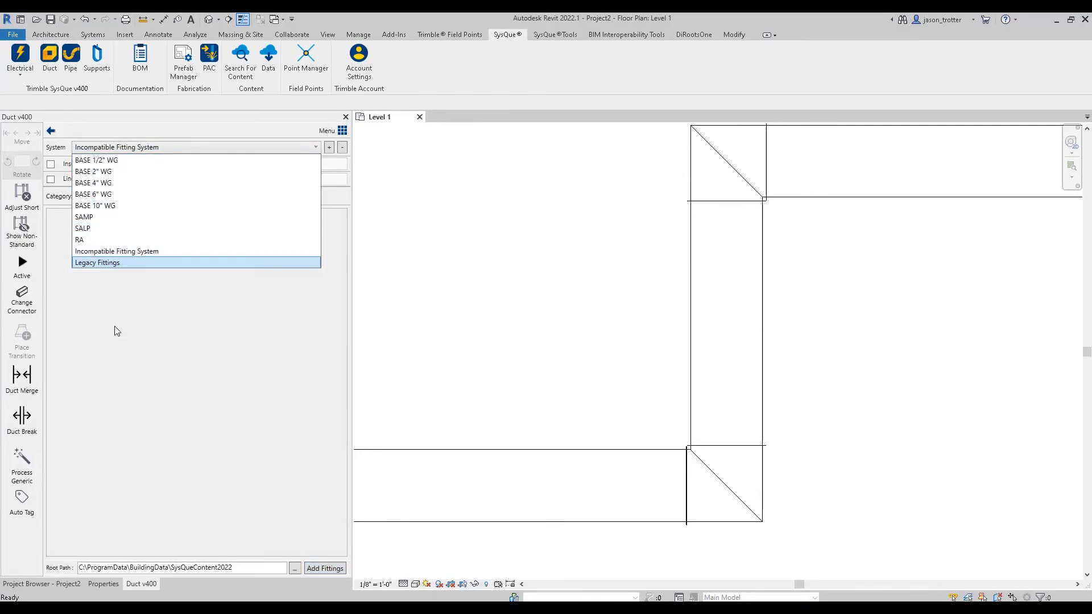
right_click(169, 243)
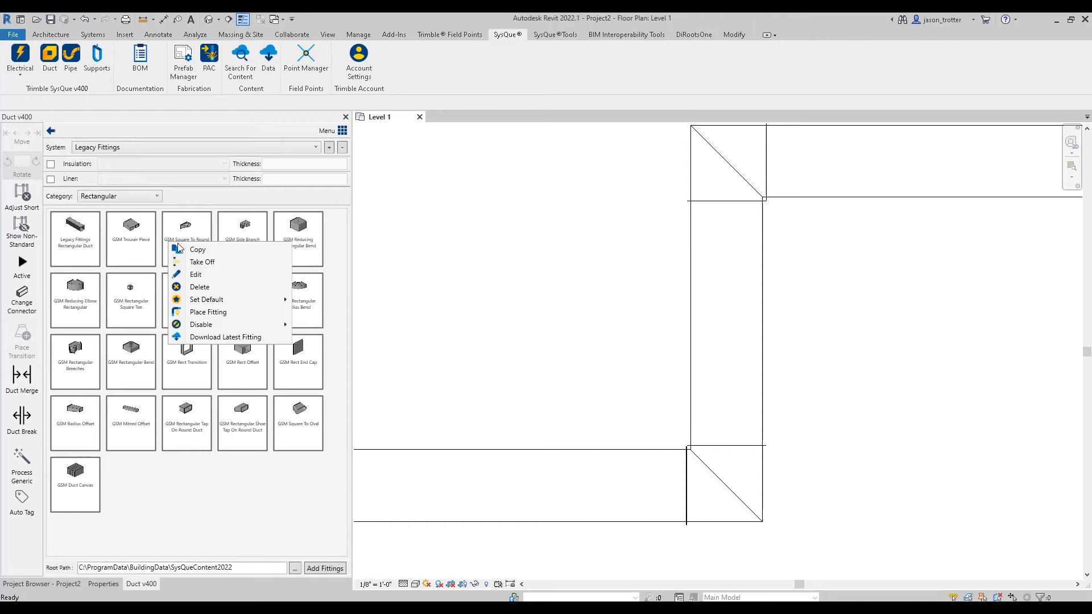
click(131, 150)
click(125, 250)
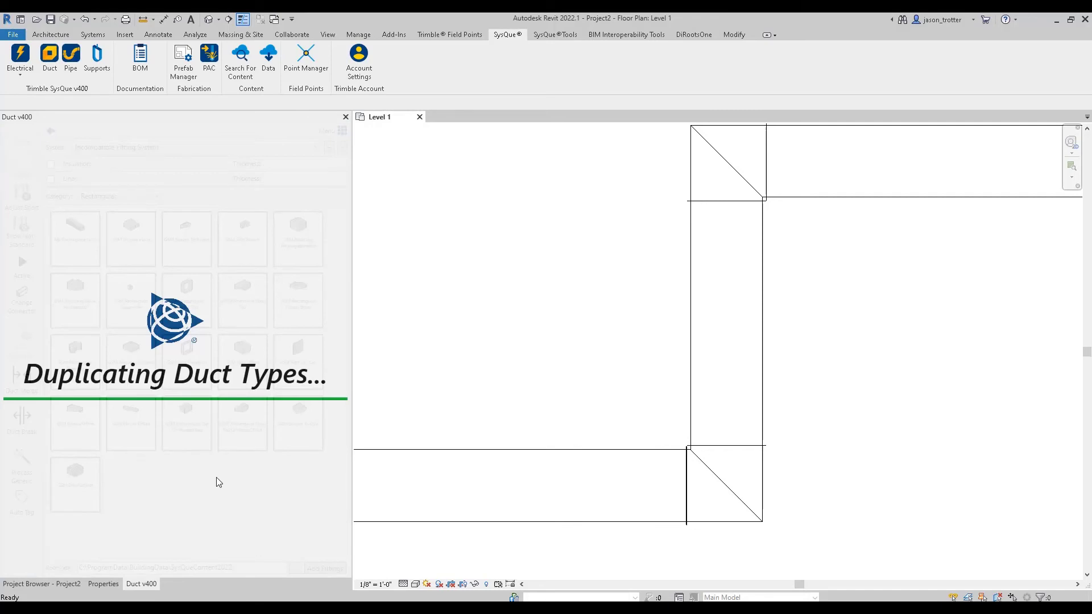
right_click(216, 481)
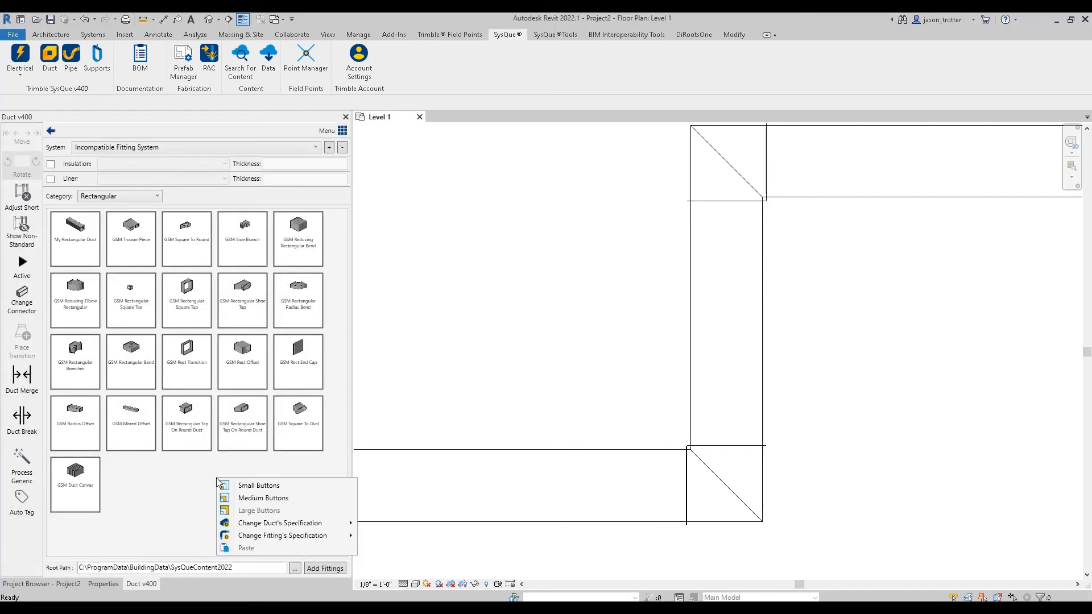
click(168, 517)
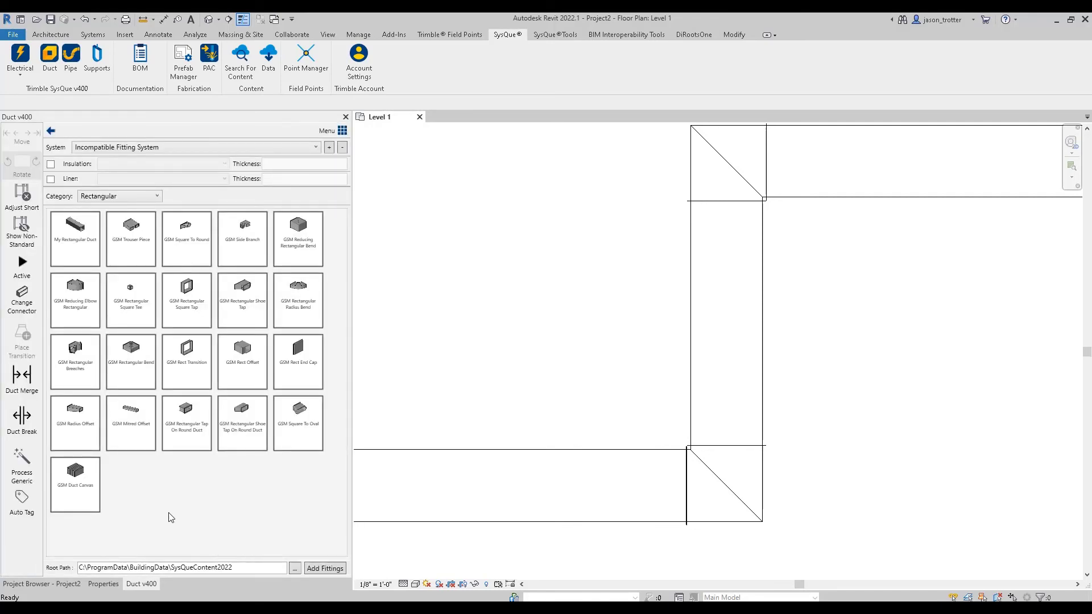
Show the Legacy Fittings system in the duct fitting library.
click(325, 569)
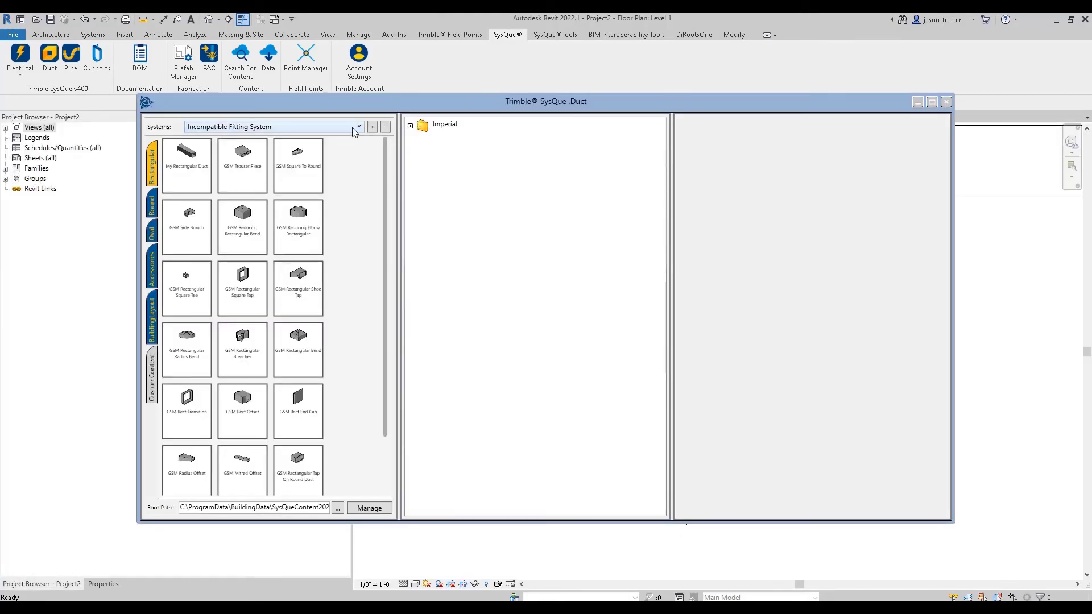
click(353, 132)
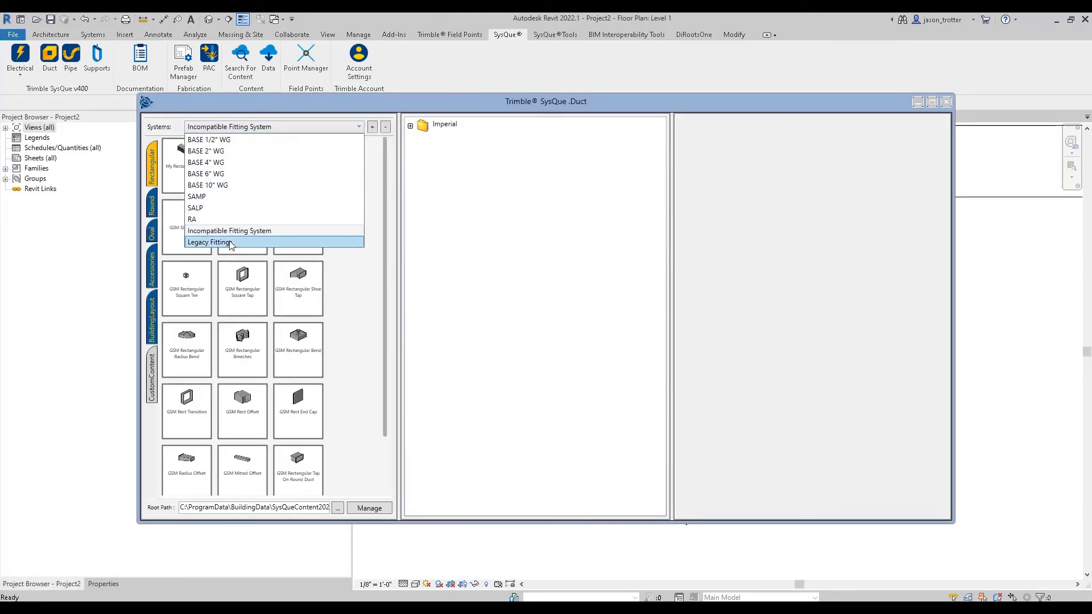
click(262, 248)
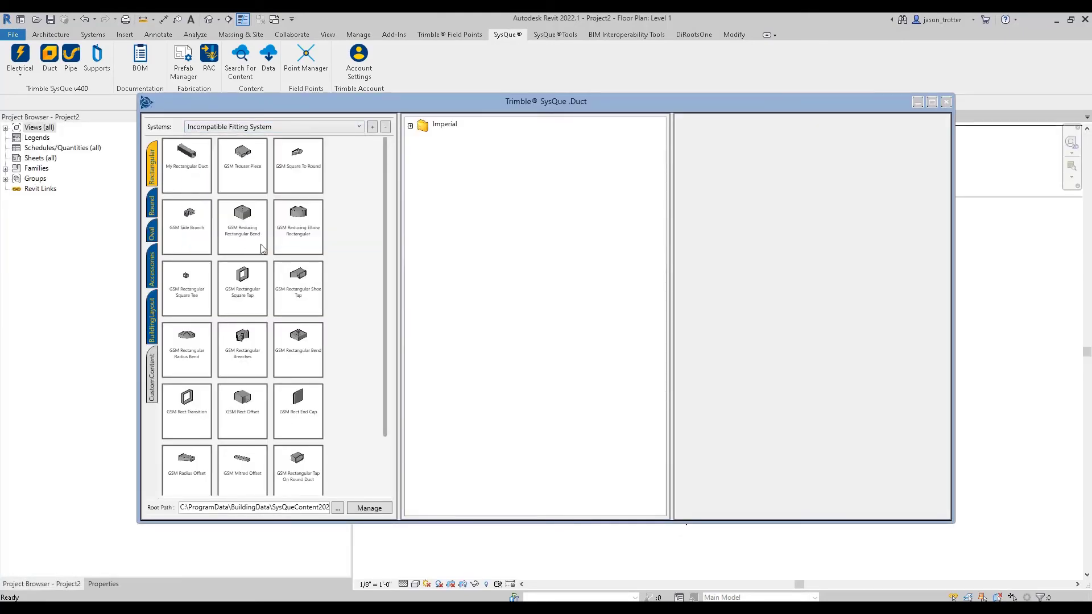
Compare Legacy Fittings with Incompatible Fitting System fittings side by side, then close the window.
click(370, 508)
click(612, 128)
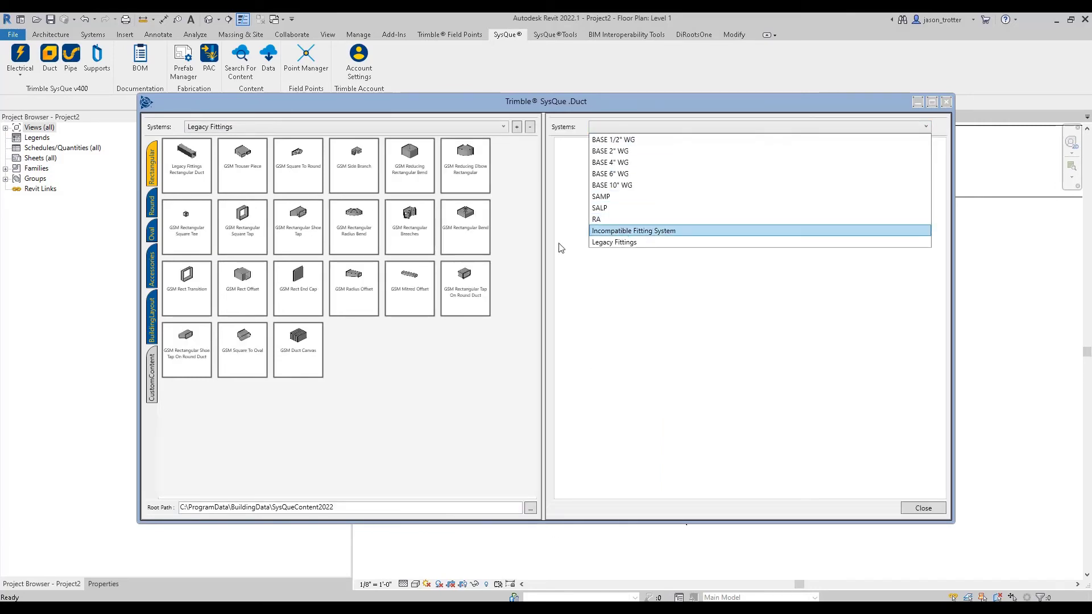
click(652, 232)
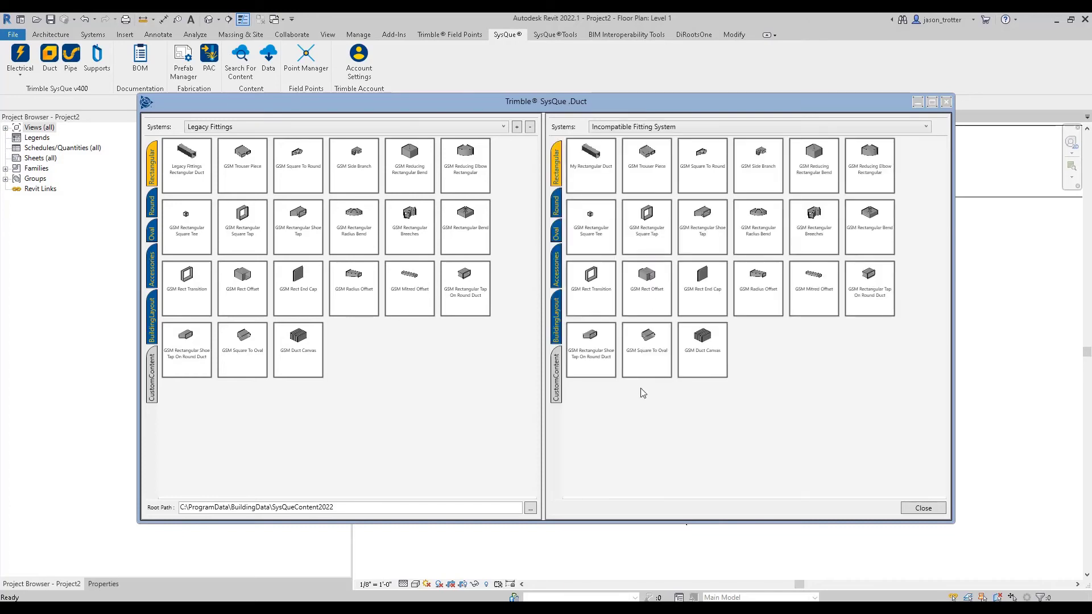
right_click(418, 287)
click(445, 300)
right_click(826, 425)
click(792, 405)
click(946, 101)
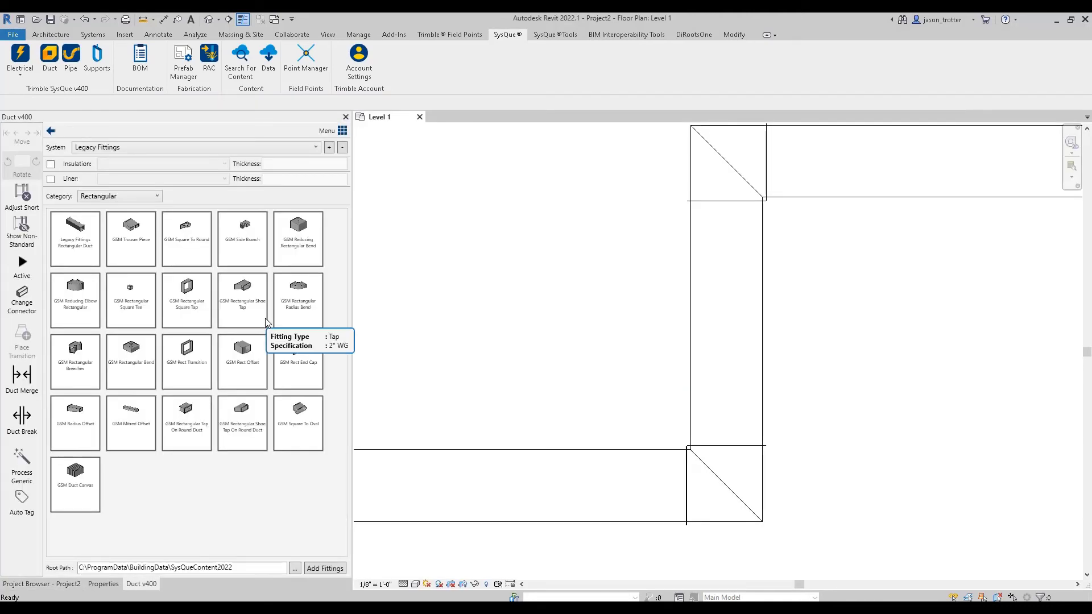
Switch to Incompatible Fitting System and set GSM Rectangular Bend as your default bend.
click(163, 146)
click(147, 249)
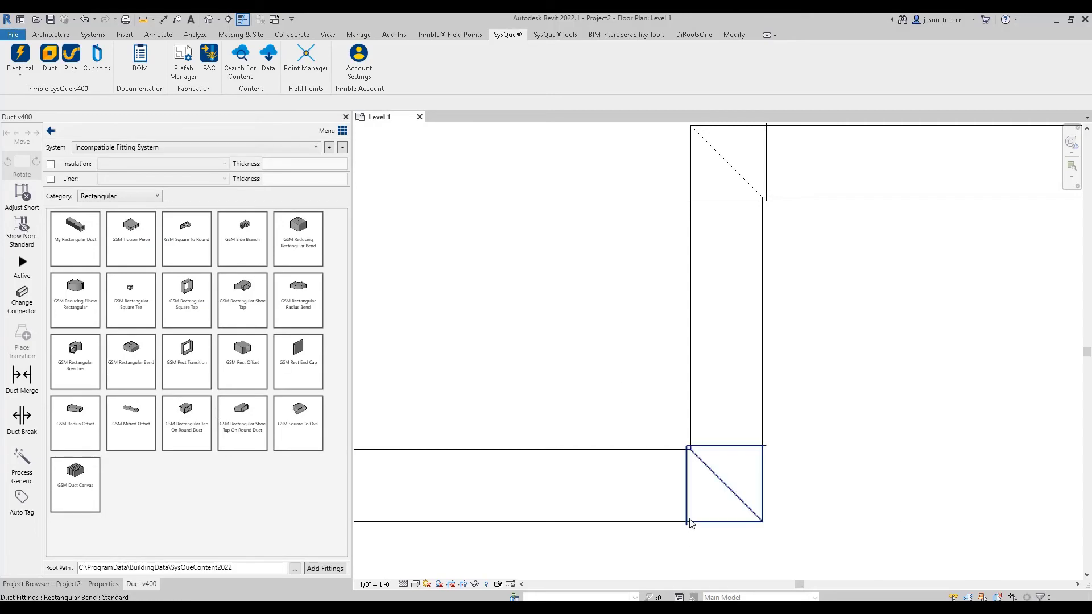
scroll(690, 523, up, 1)
scroll(676, 528, down, 3)
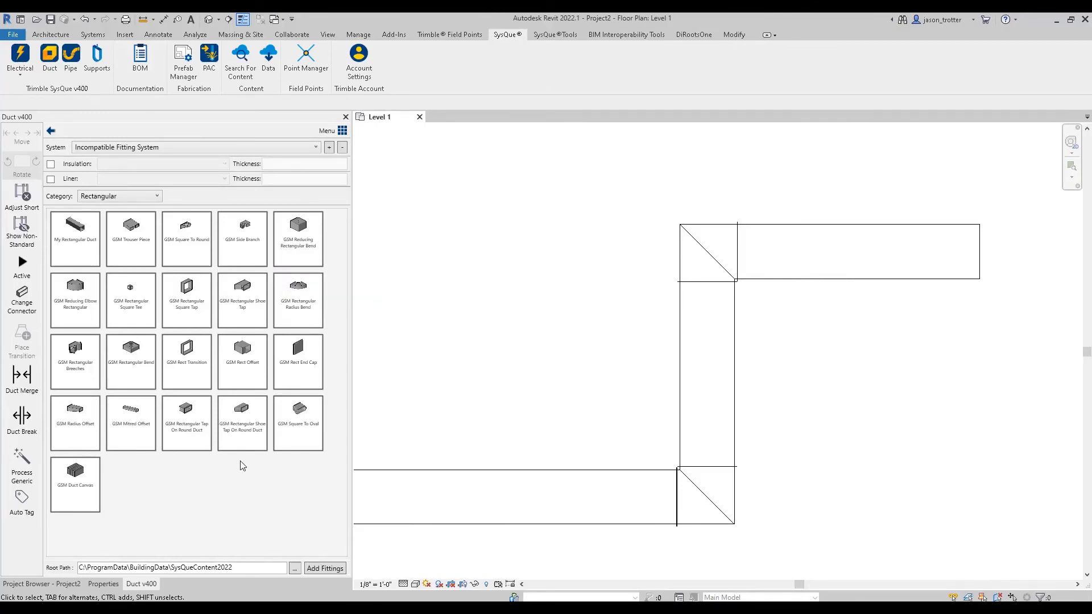
right_click(128, 360)
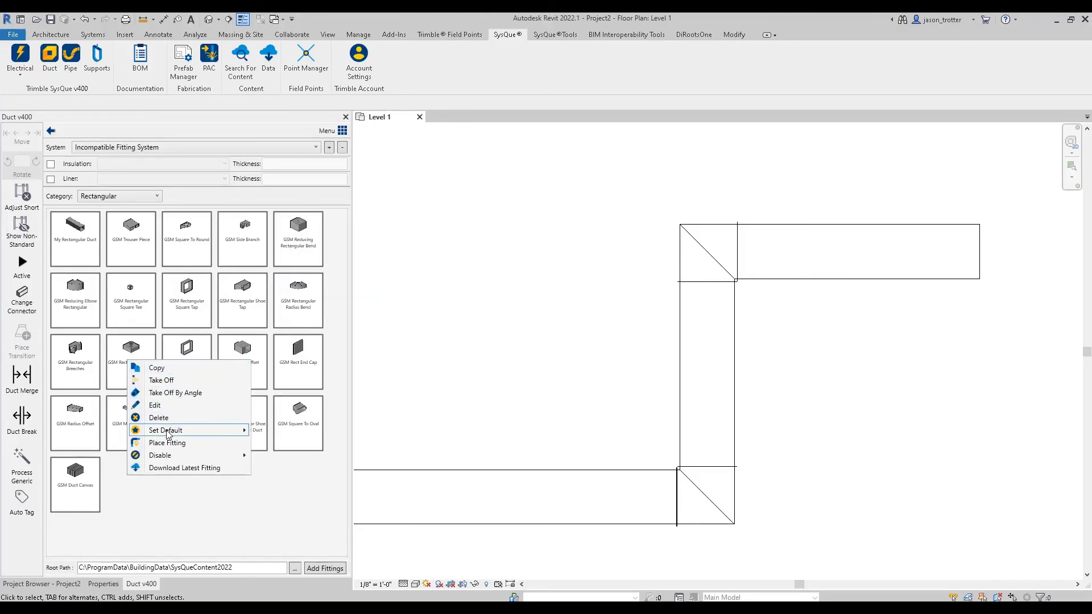
mouse_move(168, 431)
click(268, 434)
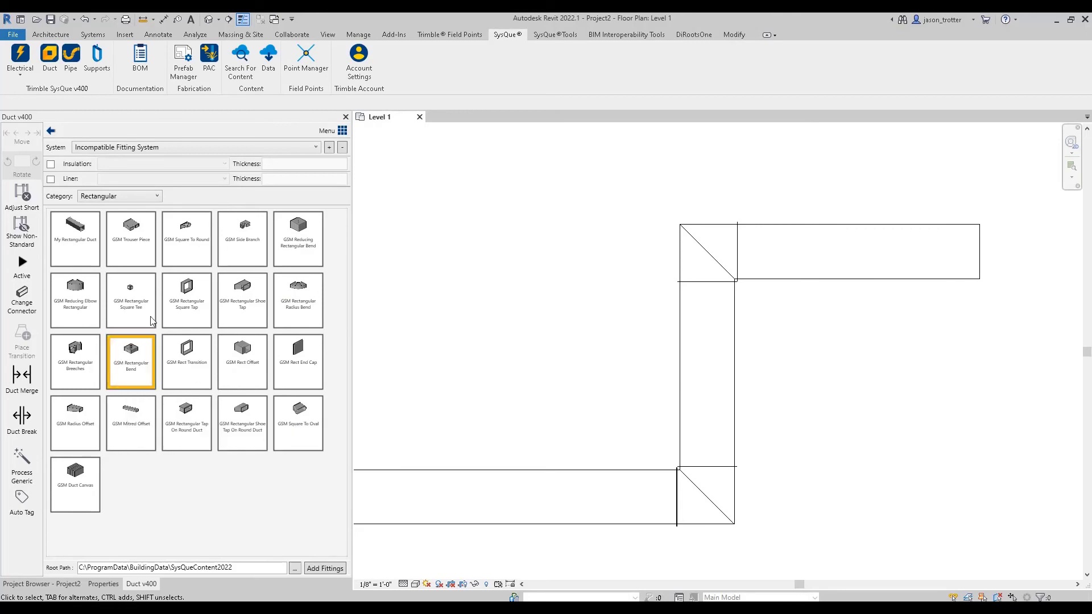
Draw an L-shaped My Rectangular Duct run that turns upward through a GSM elbow.
click(78, 243)
click(588, 553)
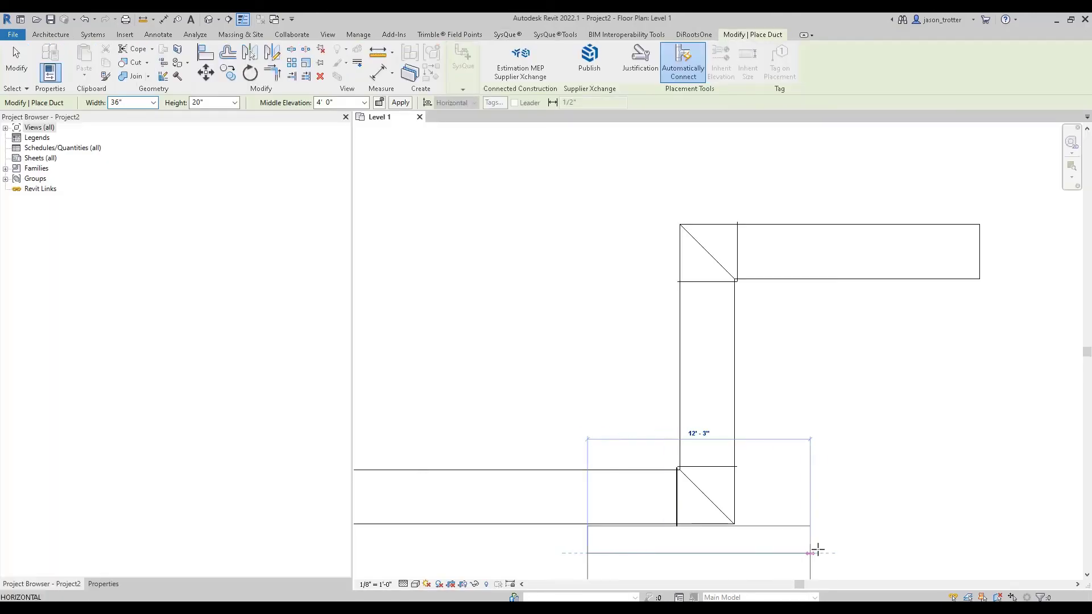
click(828, 552)
click(846, 388)
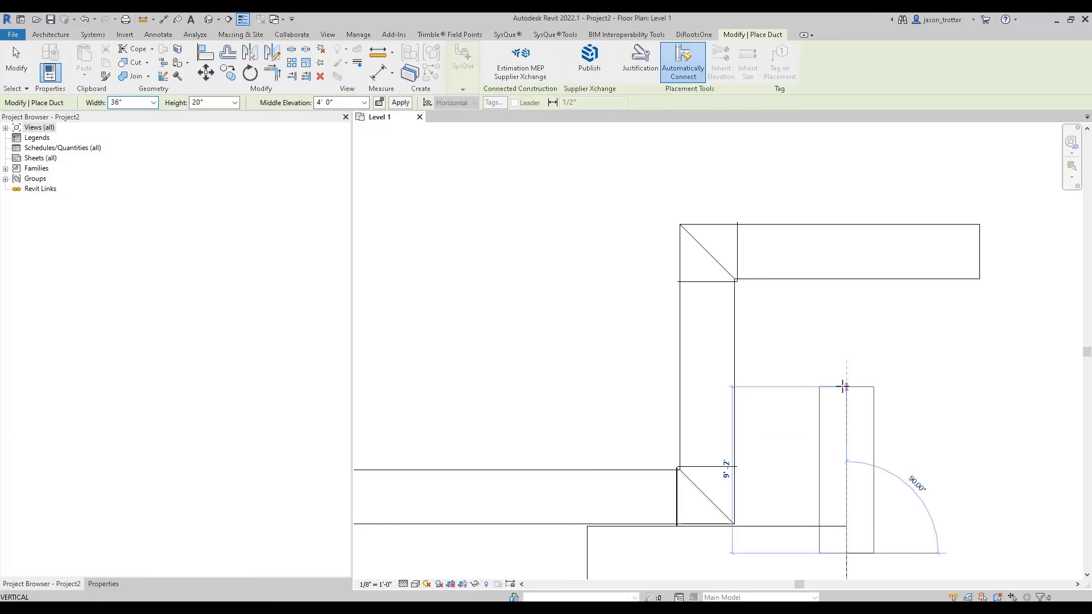
key(Escape)
key(Escape)
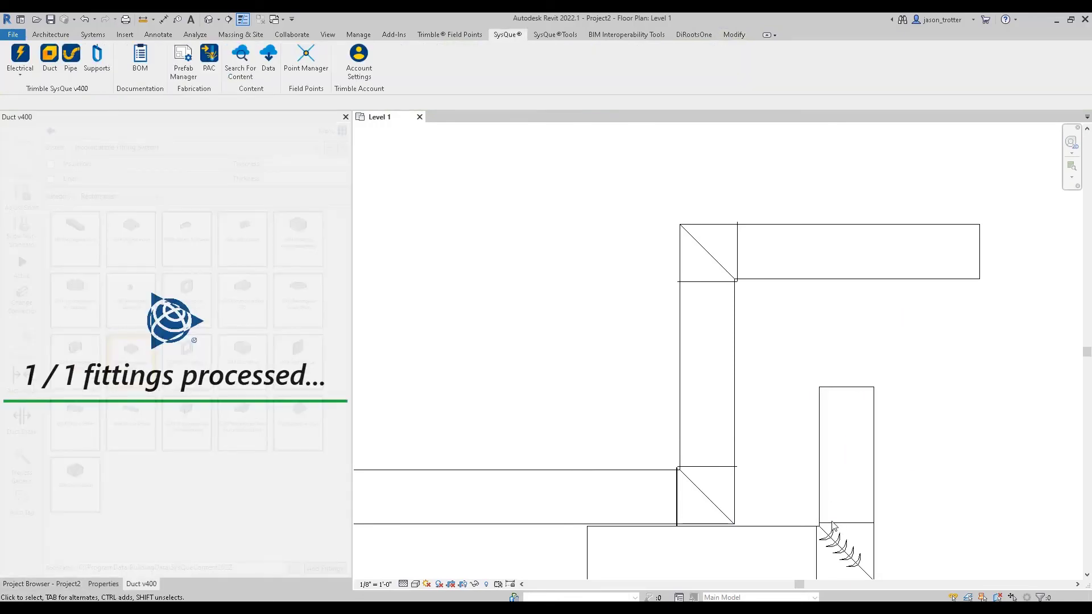
scroll(819, 534, up, 6)
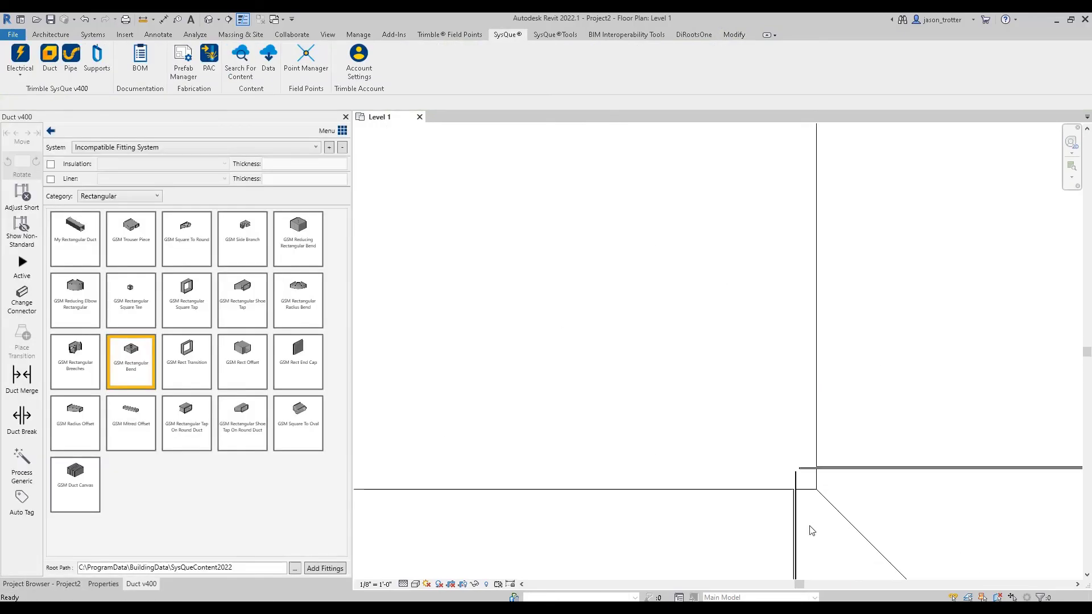
scroll(848, 476, down, 3)
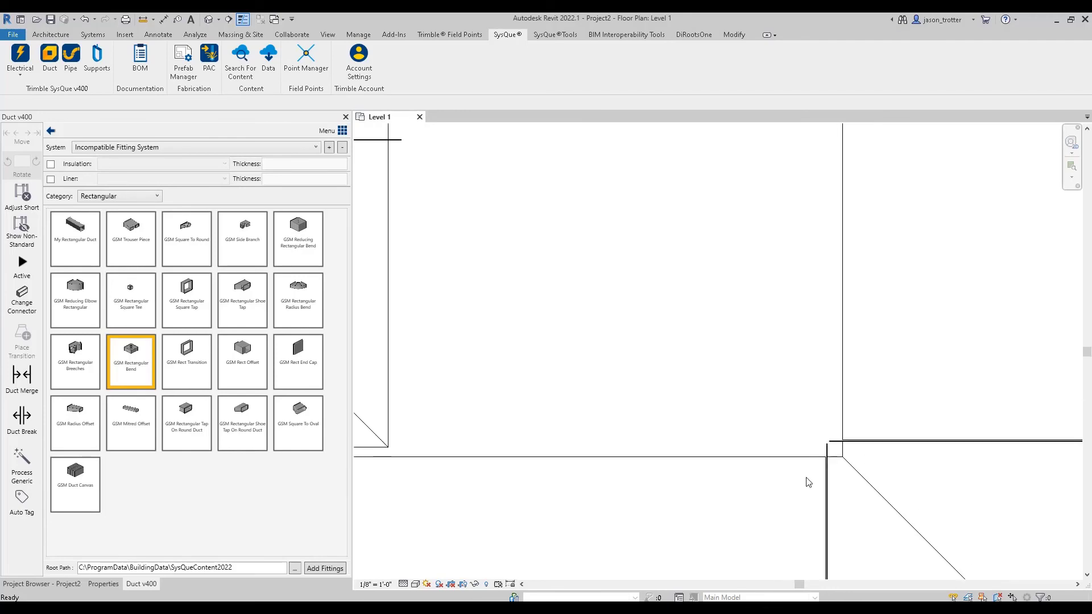
scroll(438, 312, up, 3)
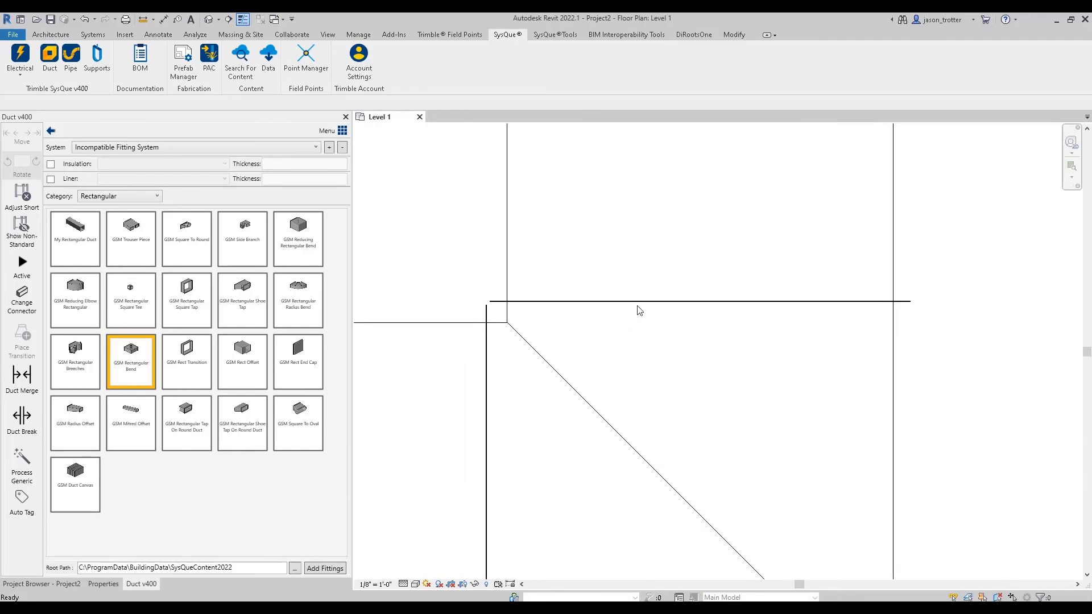
scroll(637, 314, down, 3)
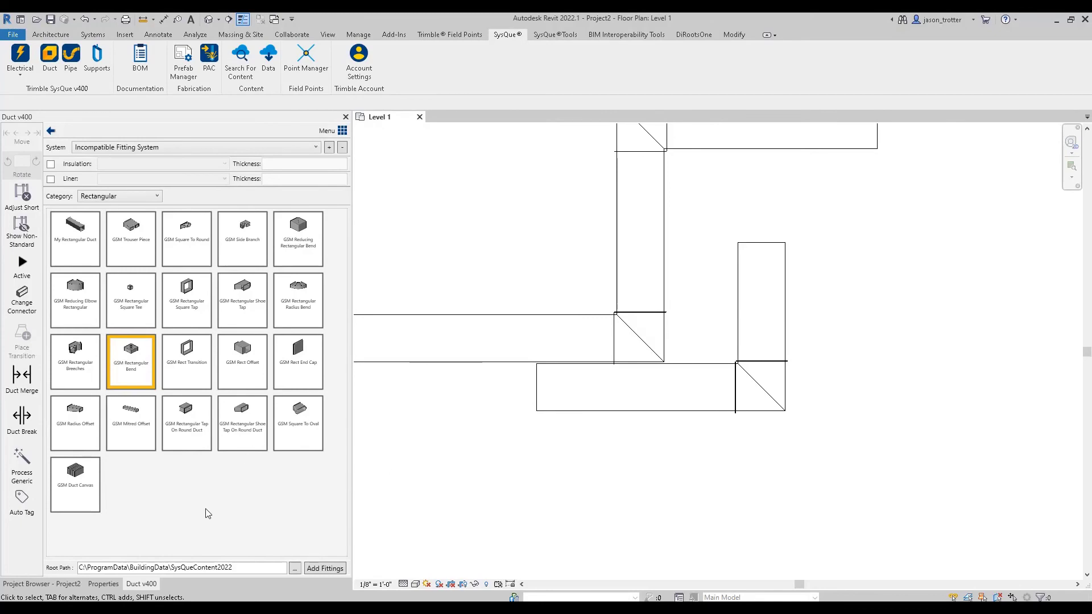
Change the duct specification to 2" WG.
right_click(211, 488)
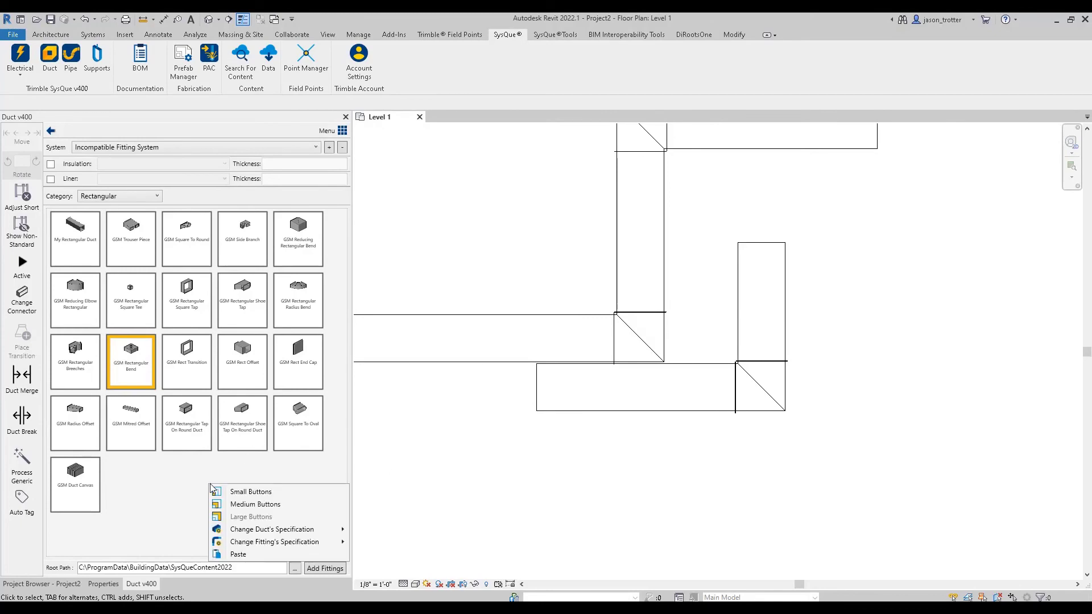
click(156, 509)
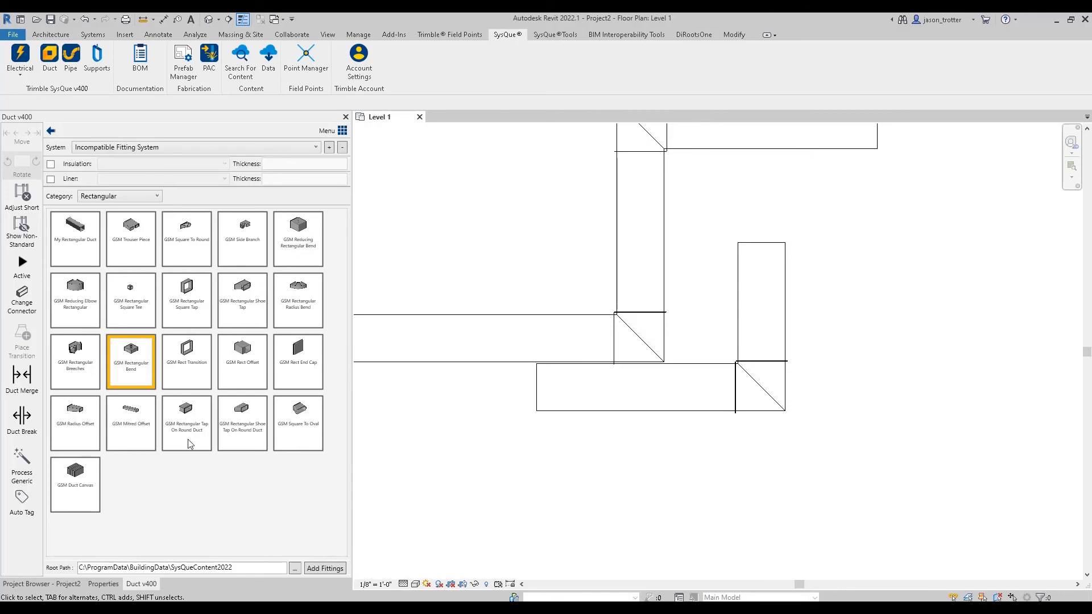
right_click(253, 473)
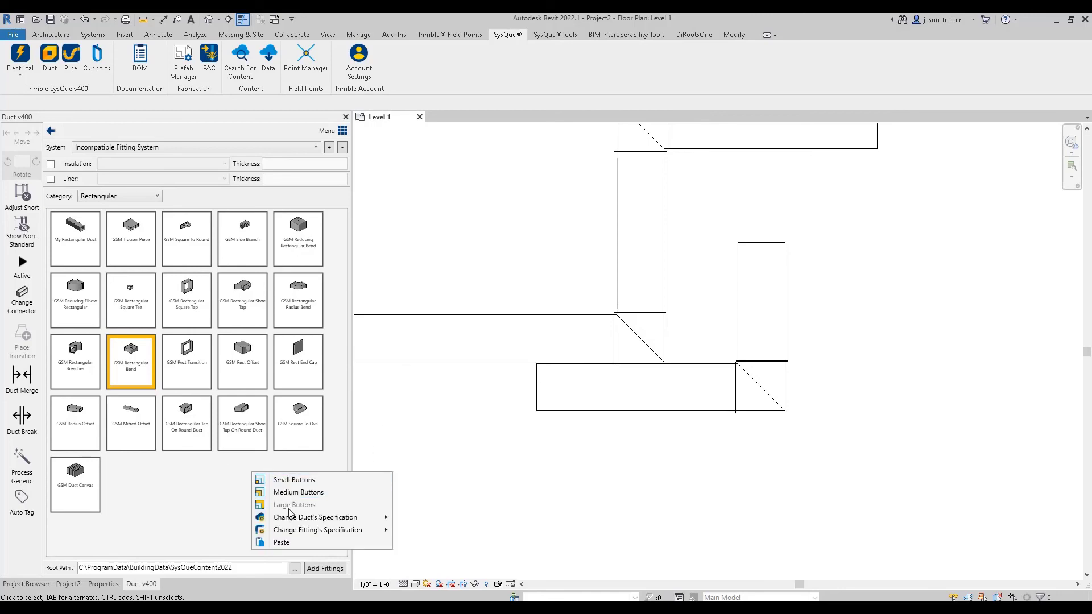
mouse_move(297, 517)
click(524, 526)
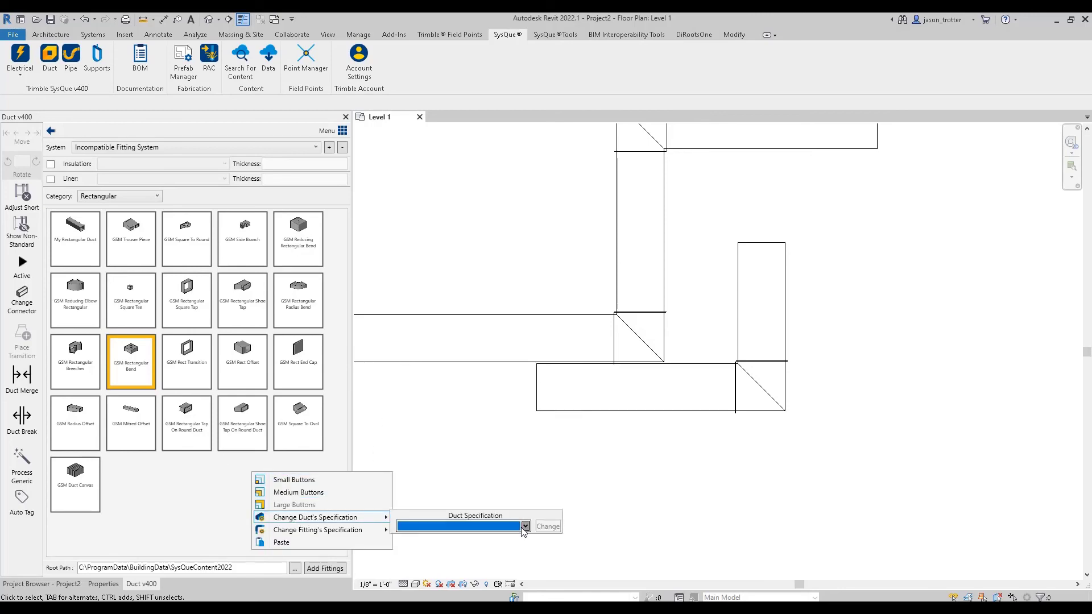
click(430, 539)
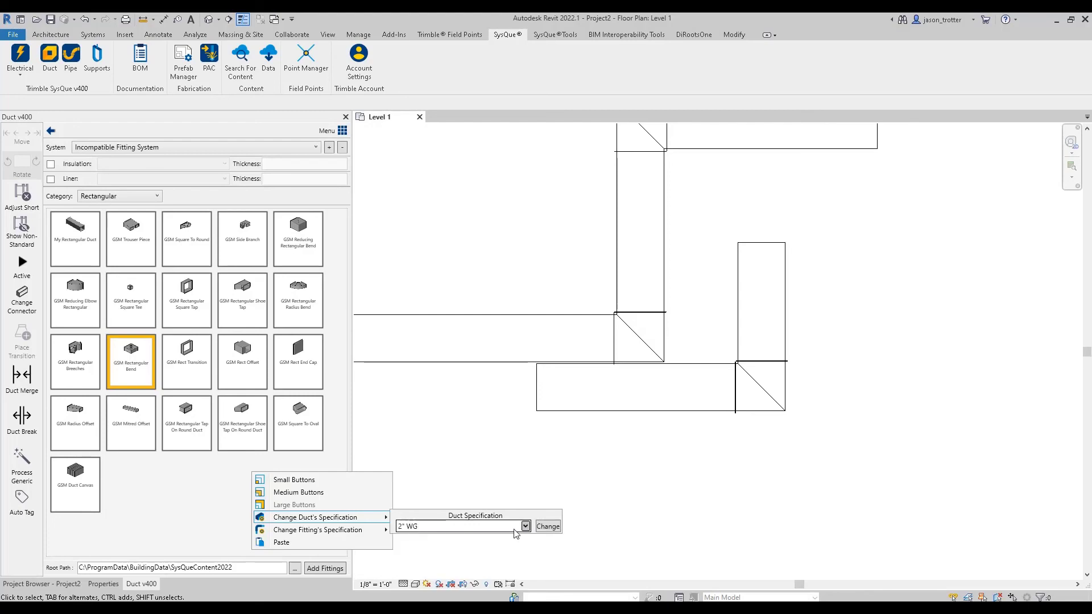
click(547, 526)
Change the fitting specification to 2" WG and acknowledge the confirmation.
right_click(233, 483)
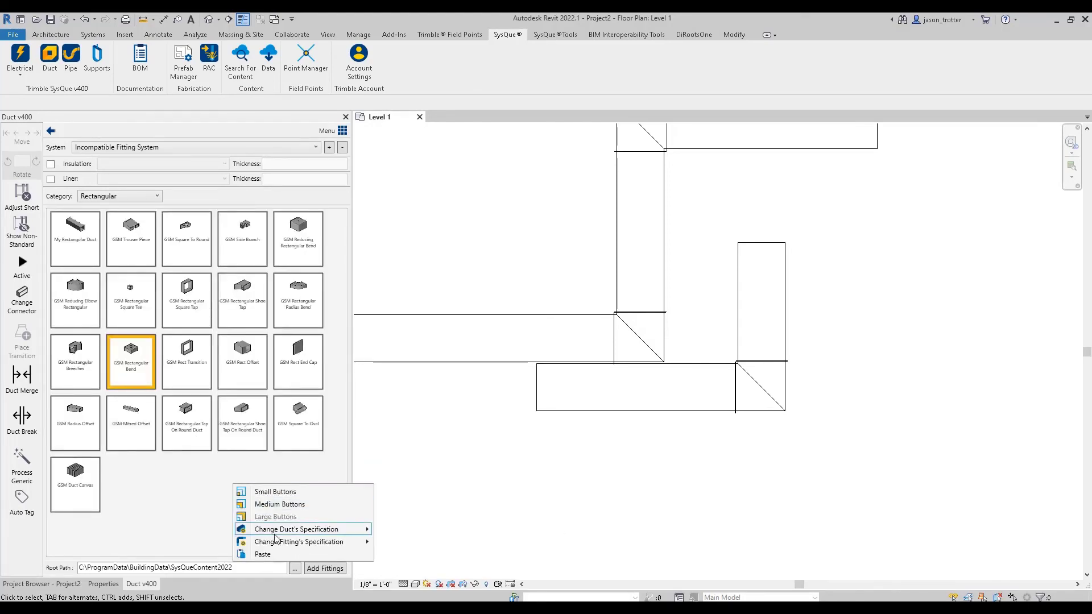
mouse_move(301, 542)
click(507, 550)
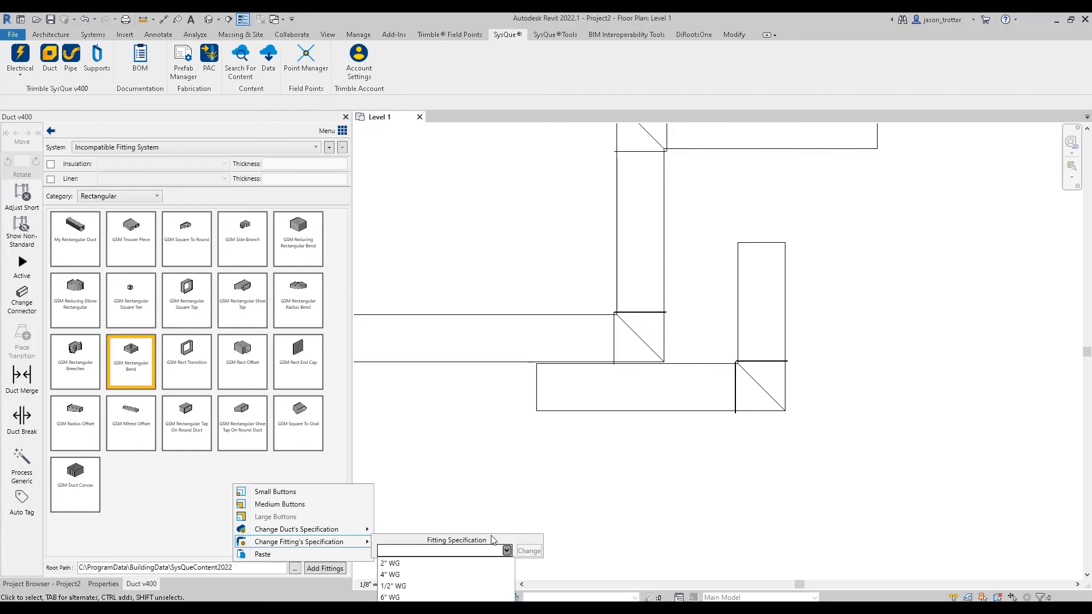
click(398, 561)
click(528, 551)
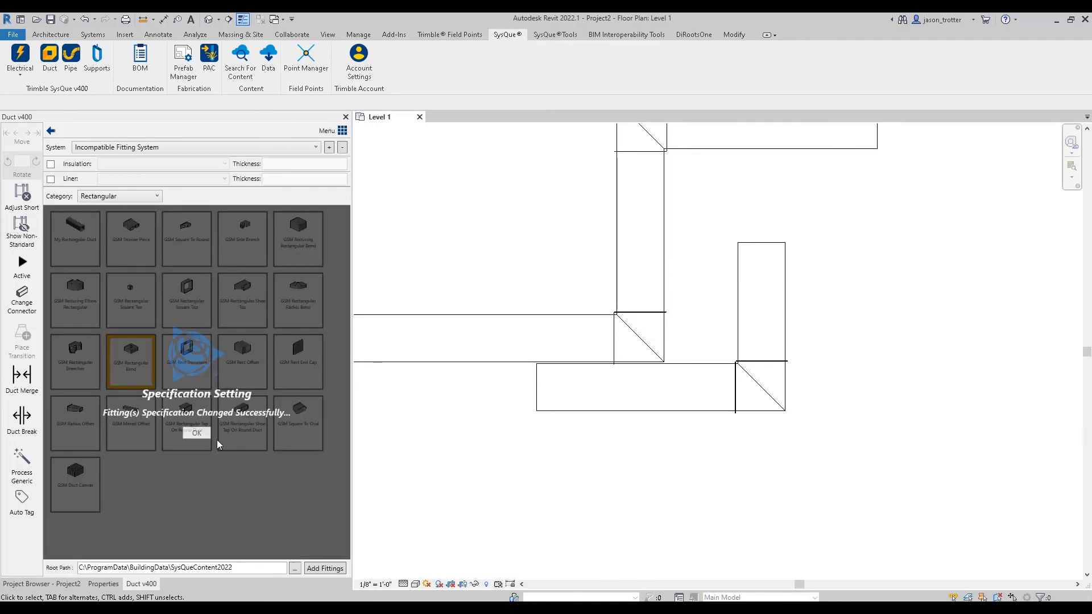
click(216, 433)
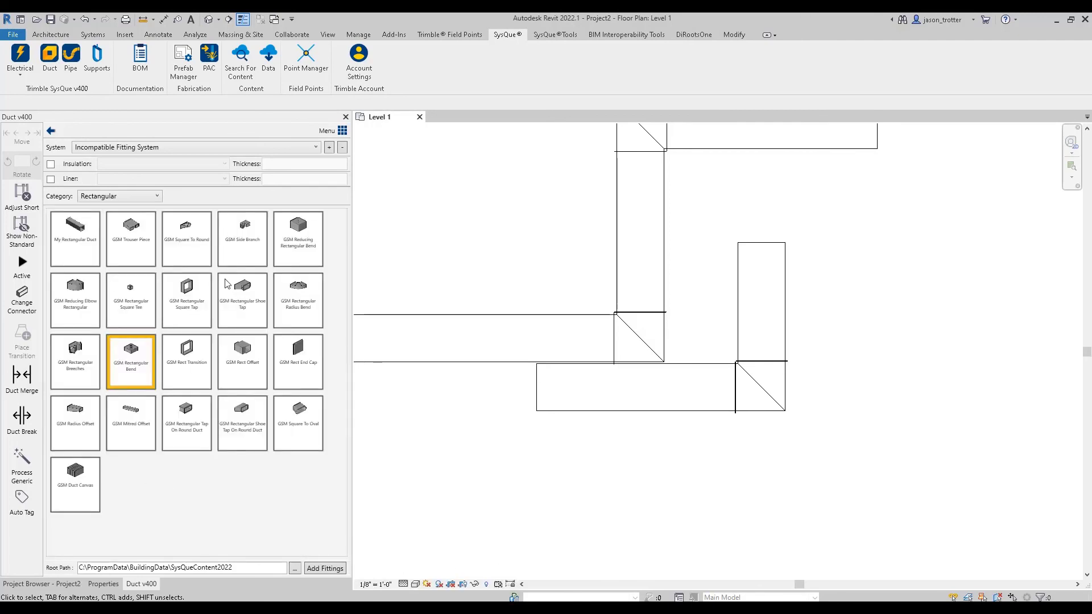
mouse_move(227, 284)
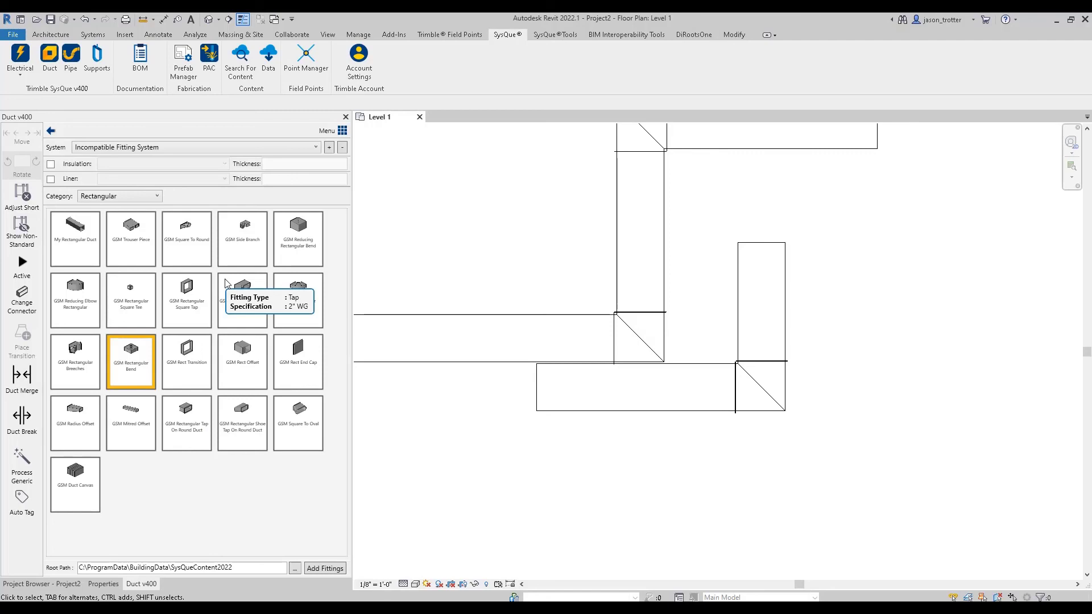